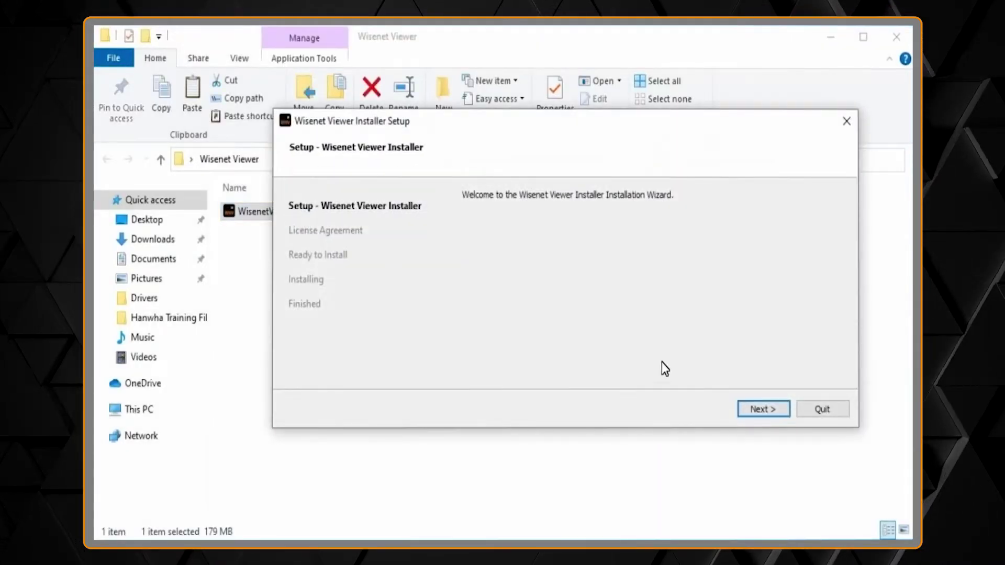
- Step past the welcome page and accept the license agreement to reach Ready to Install
{"action": "left_click", "coordinate": [761, 410]}
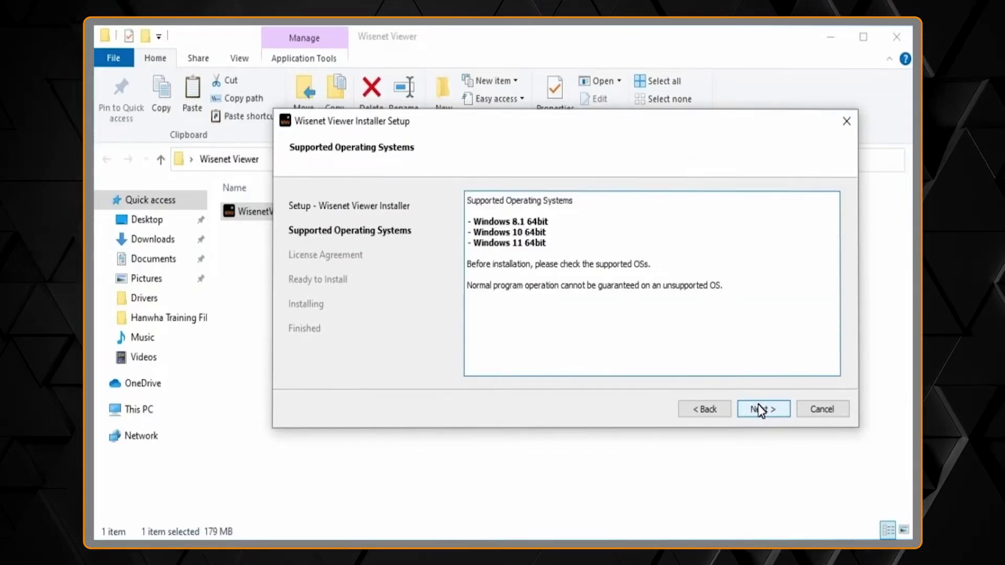
{"action": "left_click", "coordinate": [760, 410]}
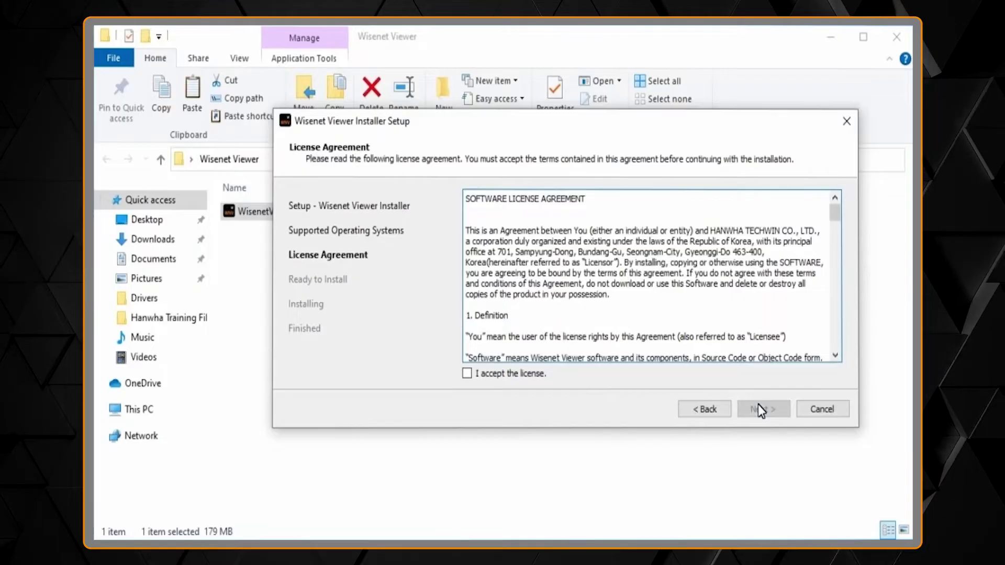
{"action": "left_click", "coordinate": [531, 375]}
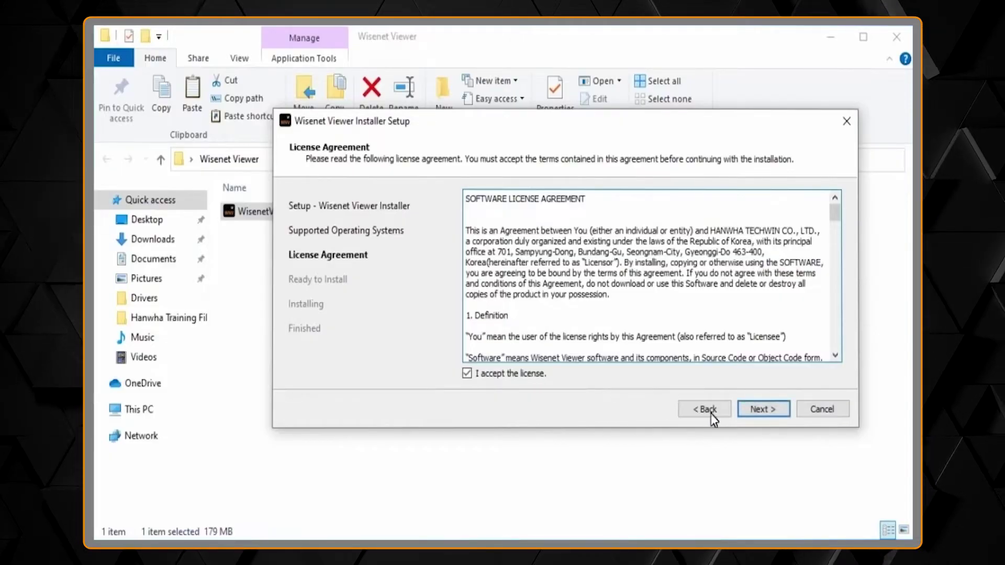
{"action": "left_click", "coordinate": [760, 410]}
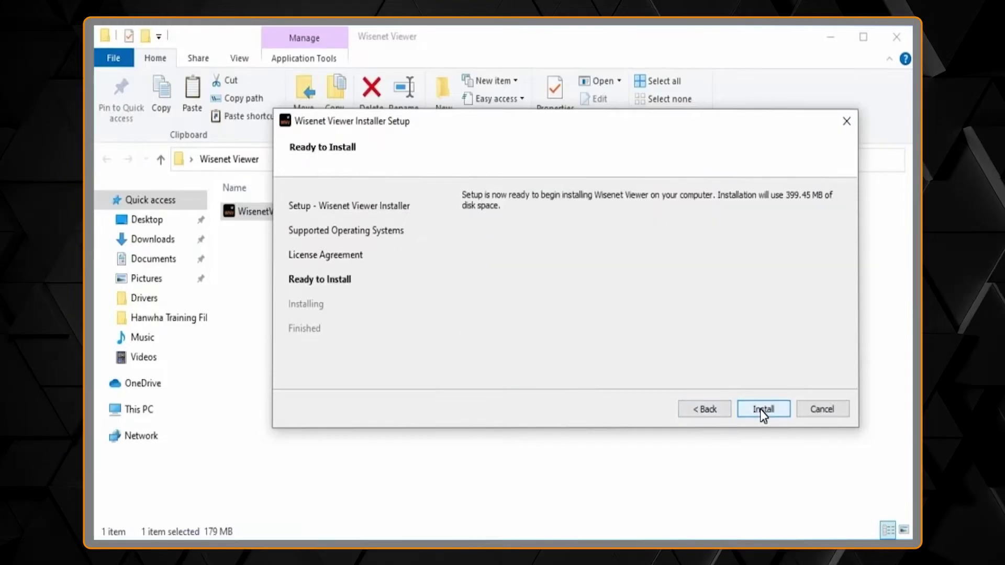
- Install Wisenet Viewer and finish the installer wizard
{"action": "left_click", "coordinate": [761, 410]}
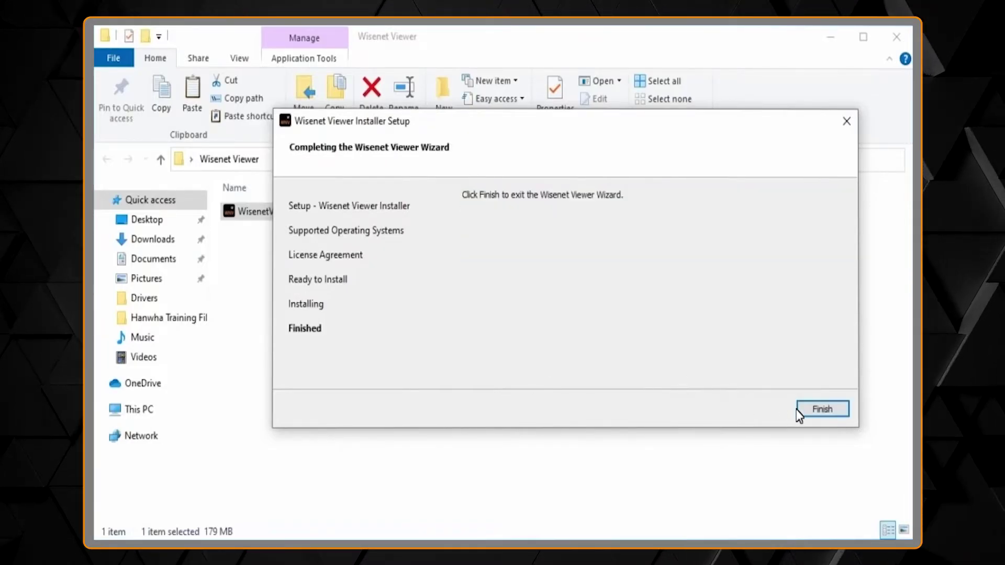
{"action": "left_click", "coordinate": [808, 413]}
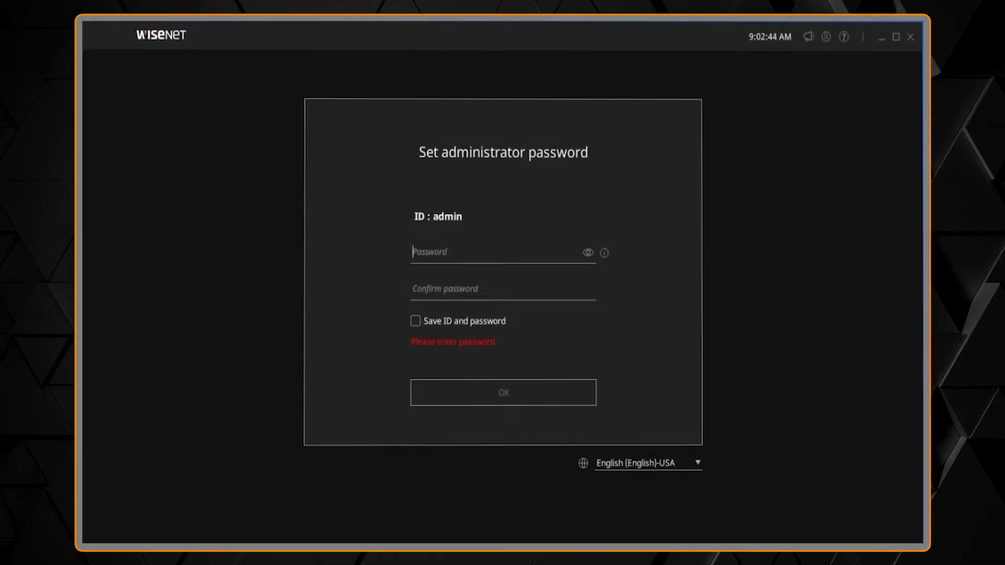
- Create the administrator password, save the ID and password, enable auto login, and log in
{"action": "type", "text": "******"}
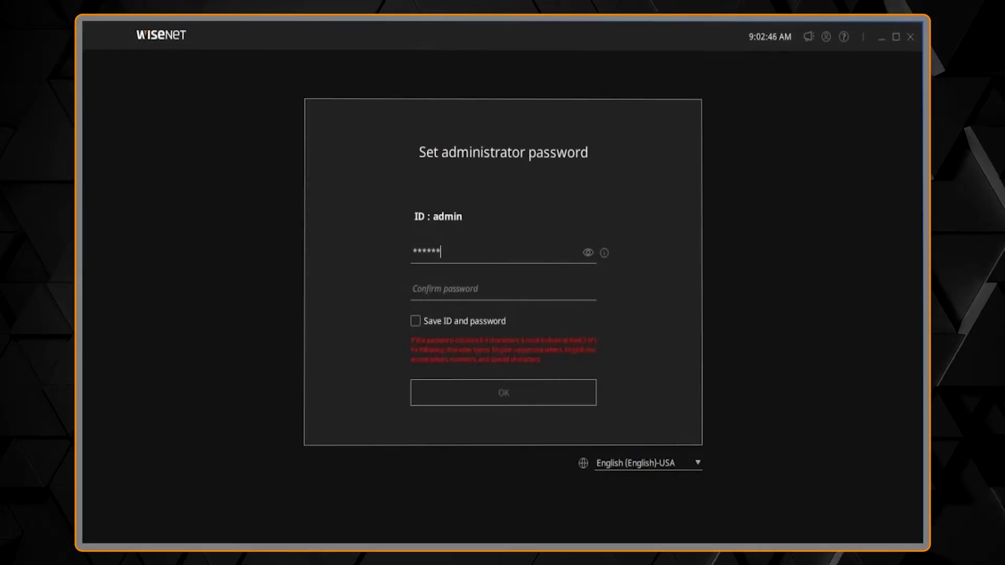
{"action": "type", "text": "********"}
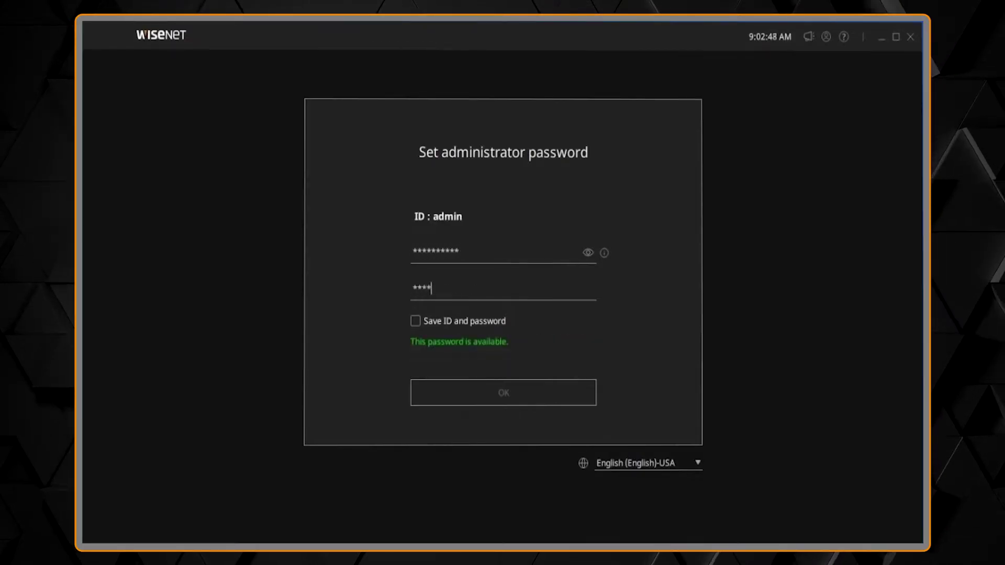
{"action": "type", "text": "******"}
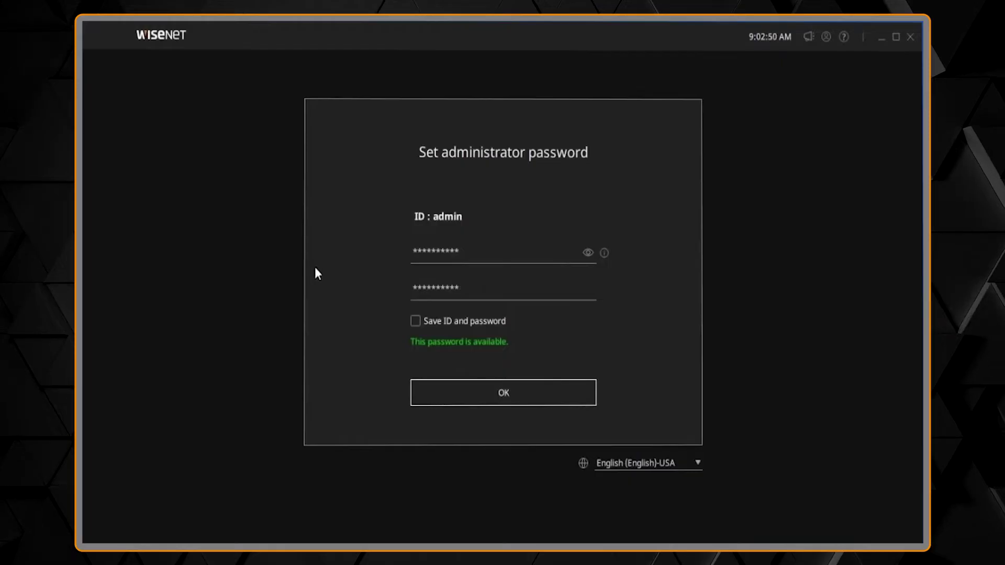
{"action": "mouse_move", "coordinate": [605, 252]}
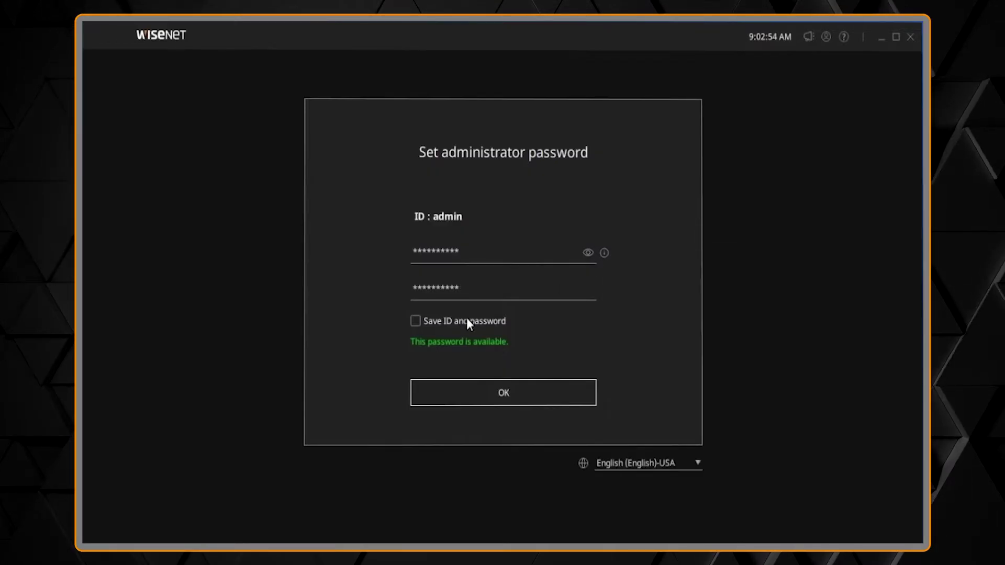
{"action": "left_click", "coordinate": [416, 320]}
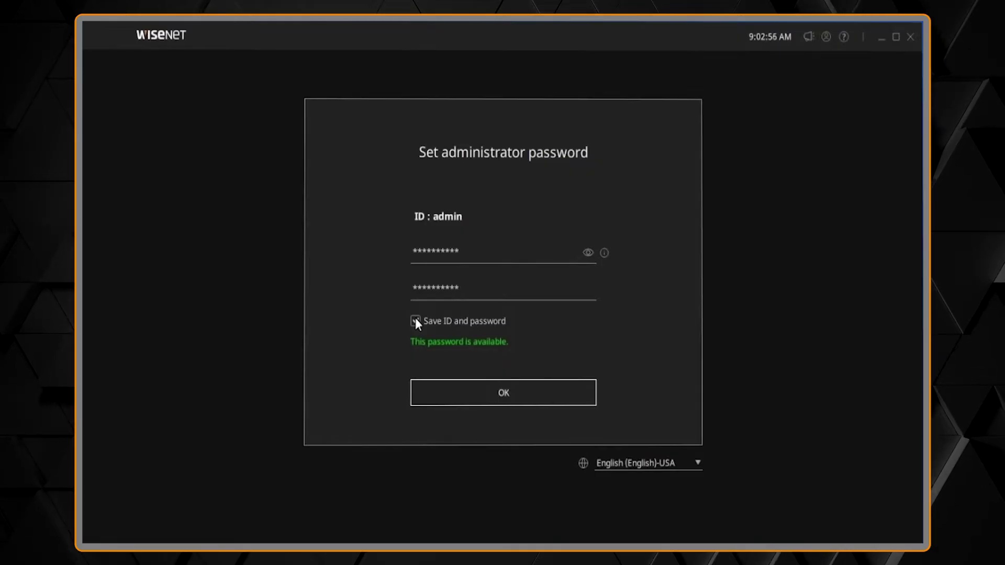
{"action": "left_click", "coordinate": [464, 390]}
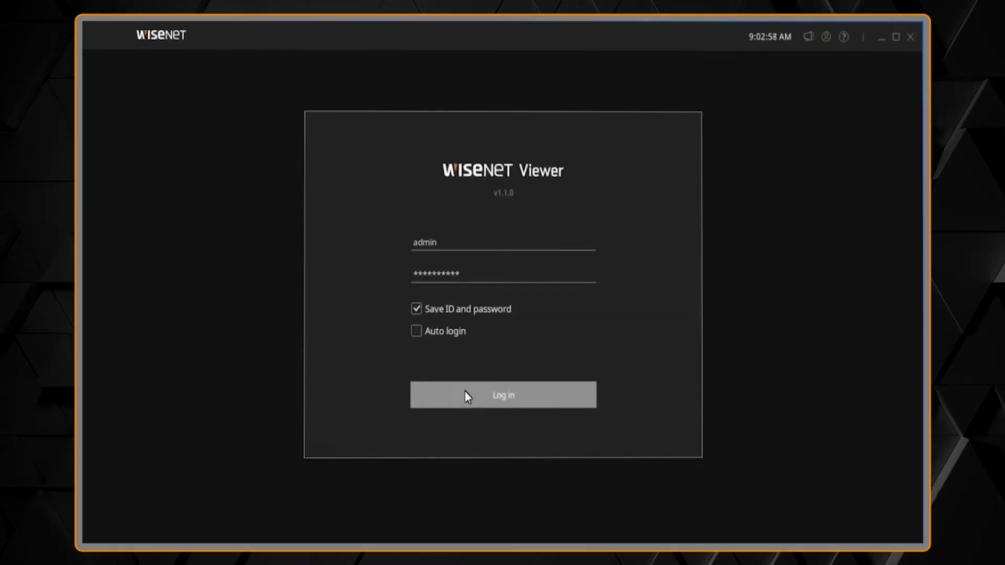
{"action": "left_click", "coordinate": [417, 331]}
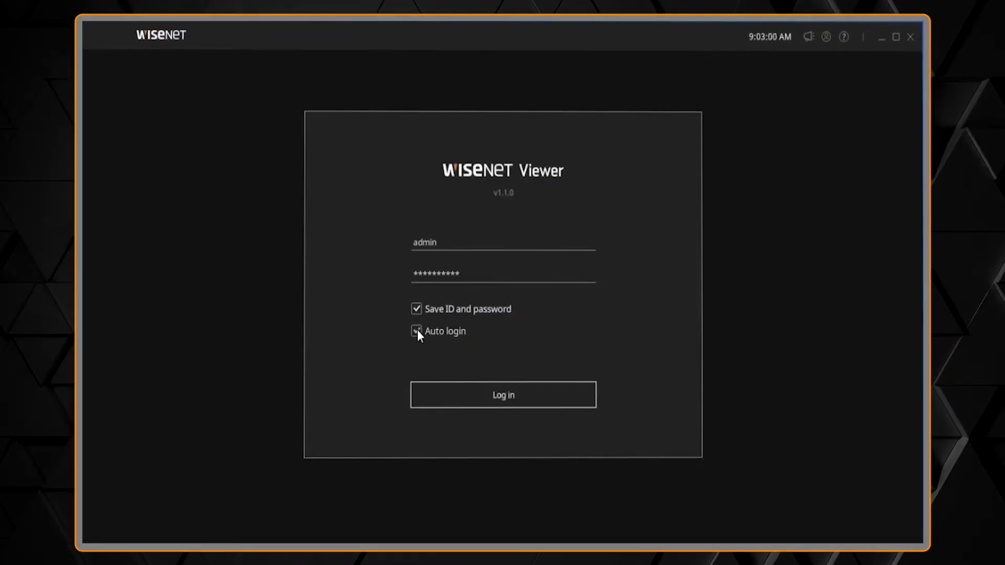
{"action": "left_click", "coordinate": [445, 395]}
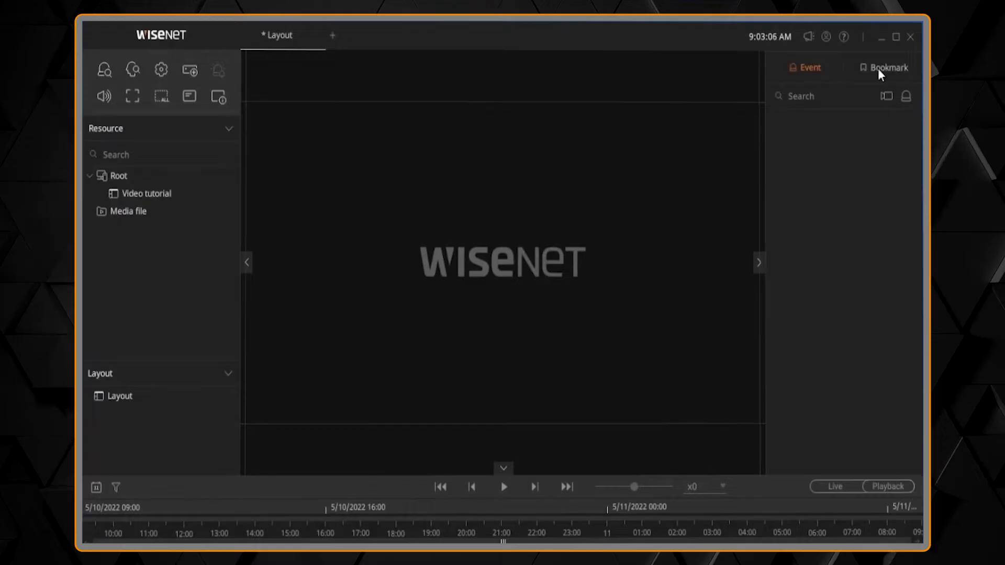
- Maximize the viewer window and open Setup on the Device list page
{"action": "left_click", "coordinate": [895, 37]}
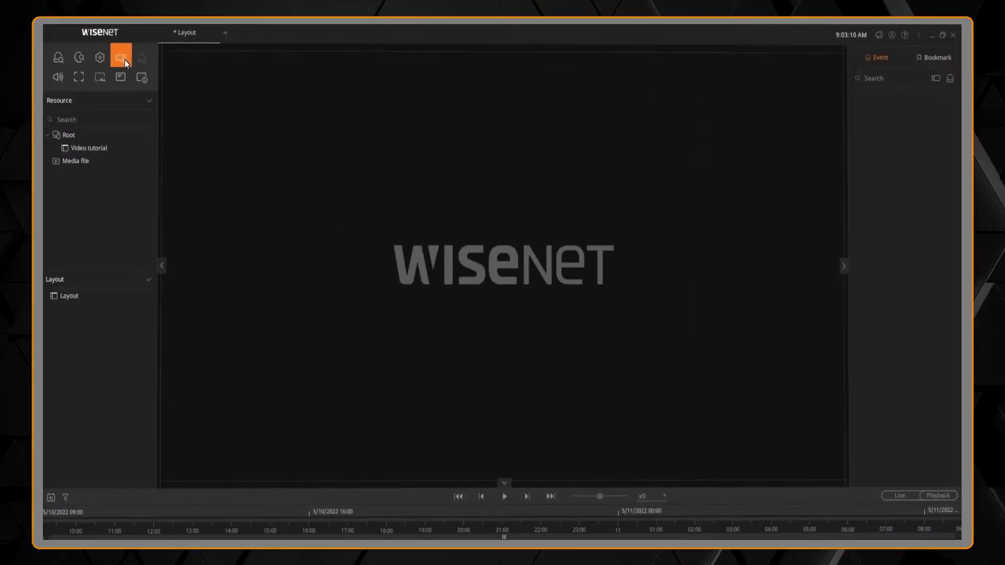
{"action": "left_click", "coordinate": [124, 58]}
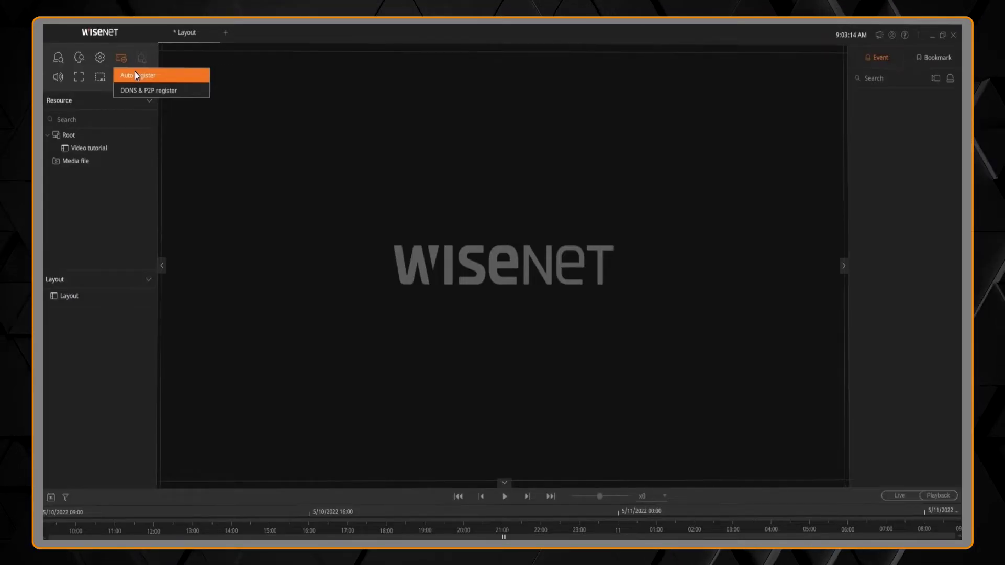
{"action": "left_click", "coordinate": [100, 62]}
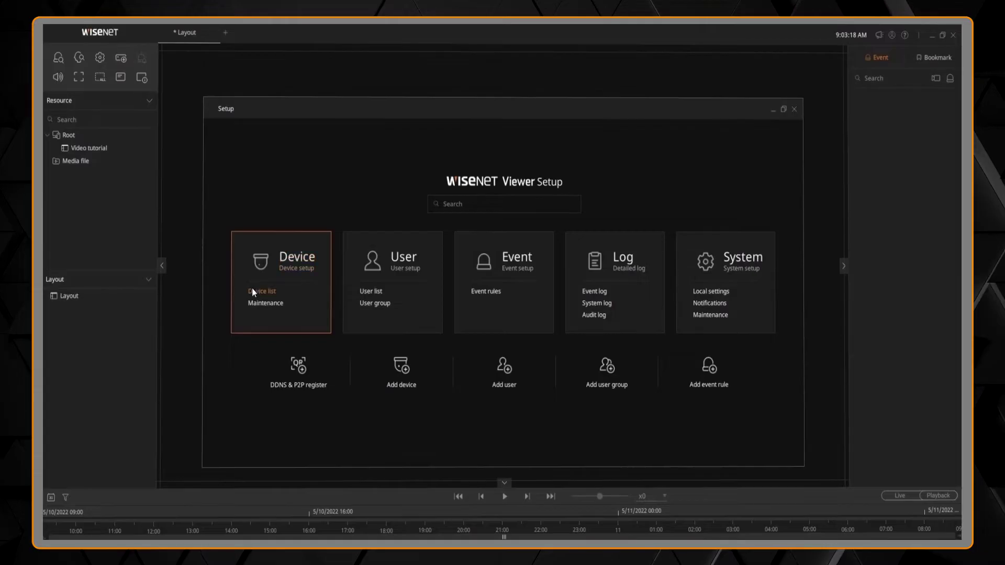
{"action": "left_click", "coordinate": [287, 256]}
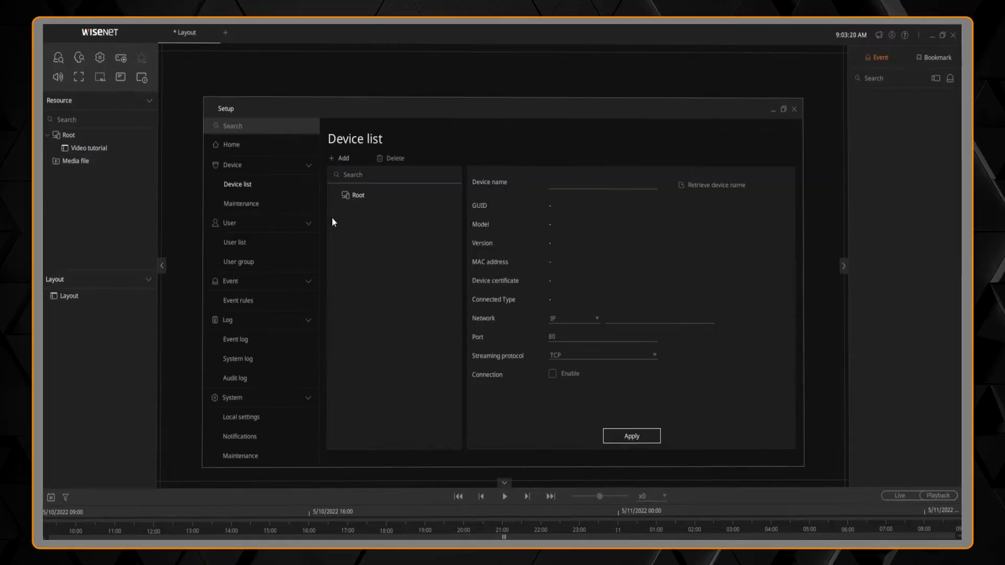
- Search the network and register the XRN-420S recorder at 192.168.1.200 with its login saved
{"action": "left_click", "coordinate": [346, 158]}
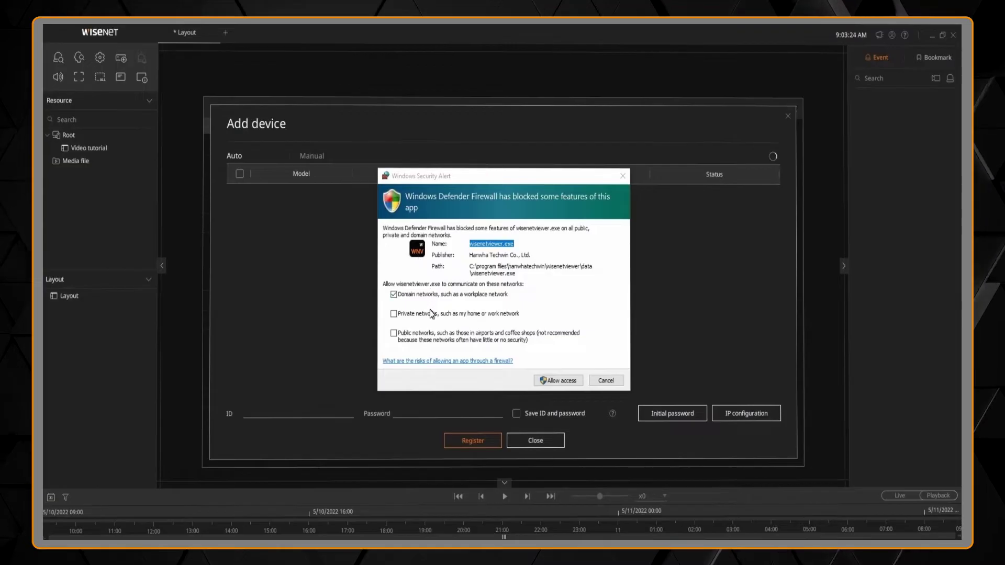
{"action": "left_click", "coordinate": [432, 317]}
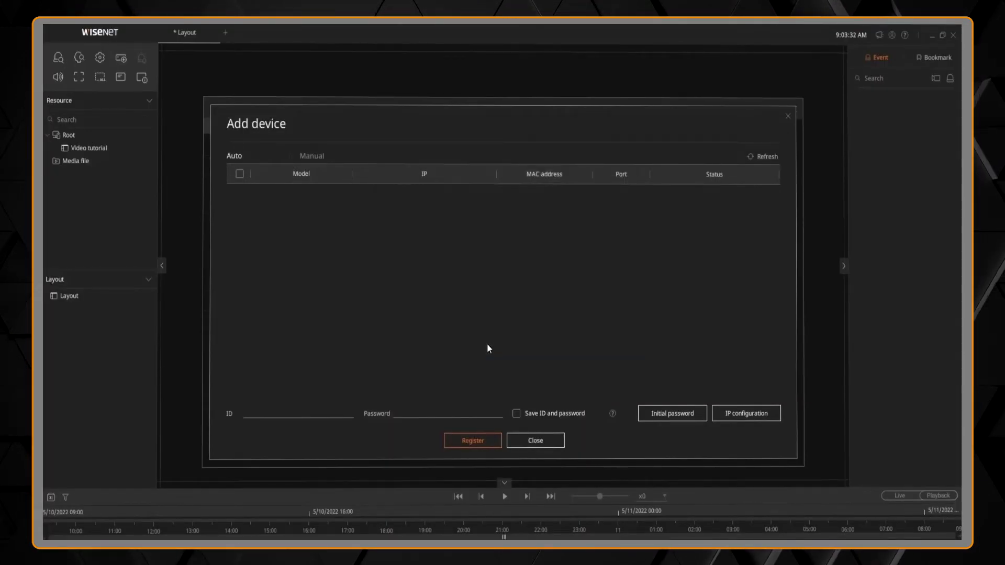
{"action": "left_click", "coordinate": [756, 155]}
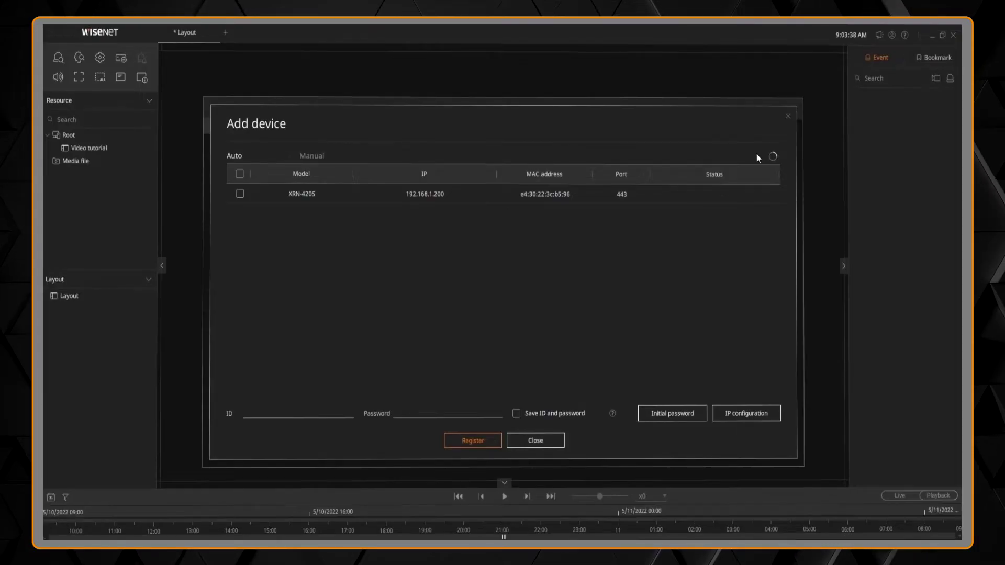
{"action": "left_click", "coordinate": [244, 195]}
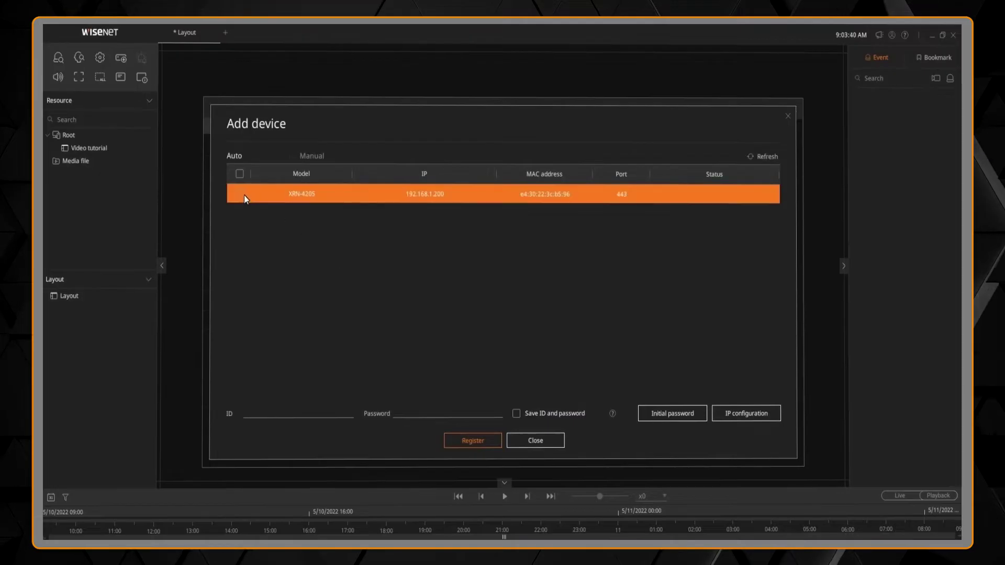
{"action": "left_click", "coordinate": [242, 195]}
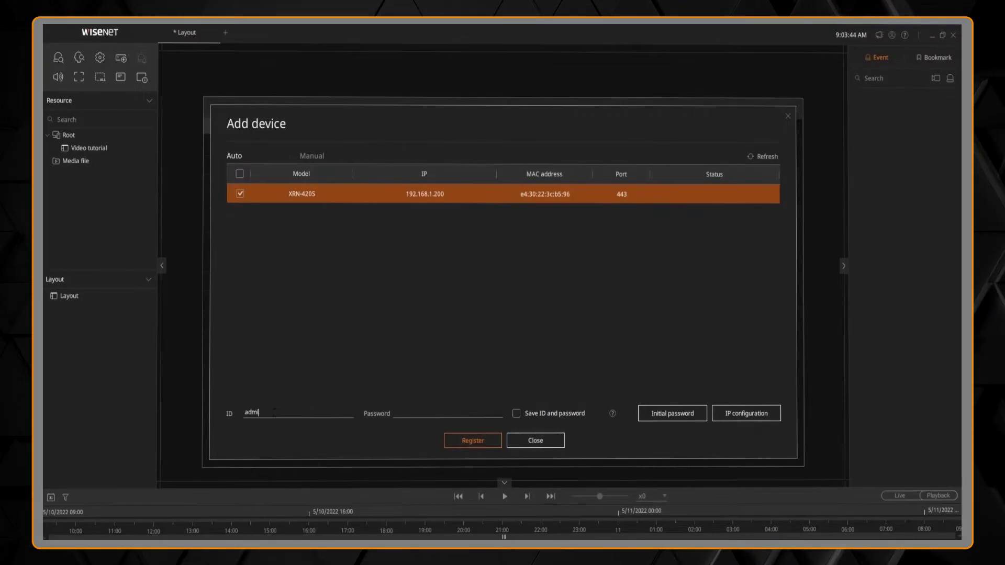
{"action": "type", "text": "***"}
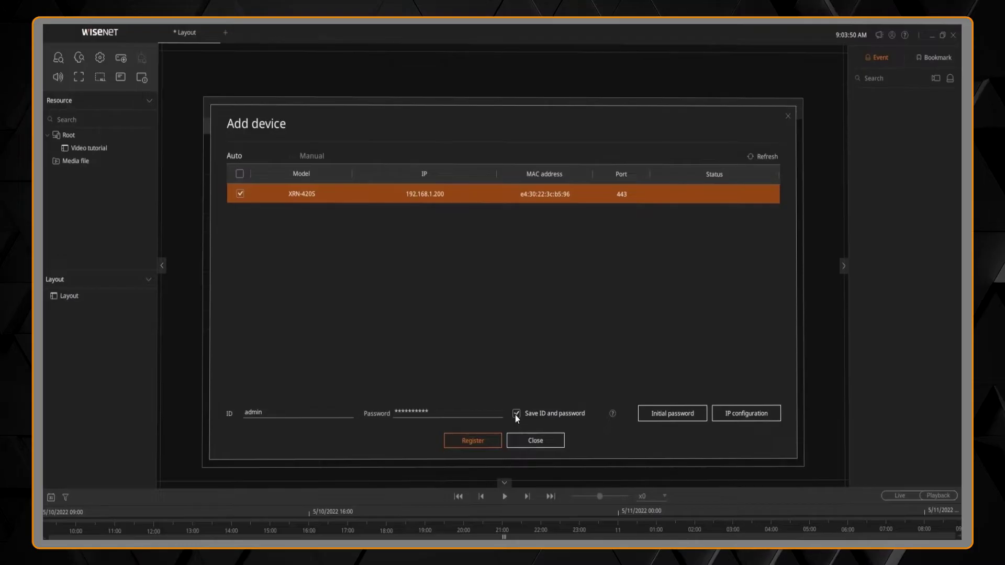
{"action": "left_click", "coordinate": [483, 439]}
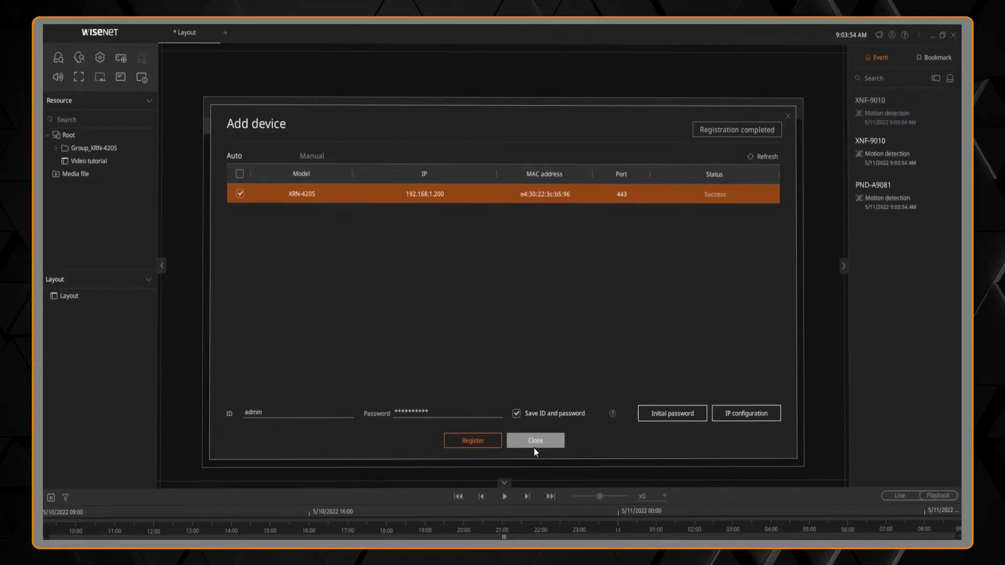
{"action": "left_click", "coordinate": [544, 440]}
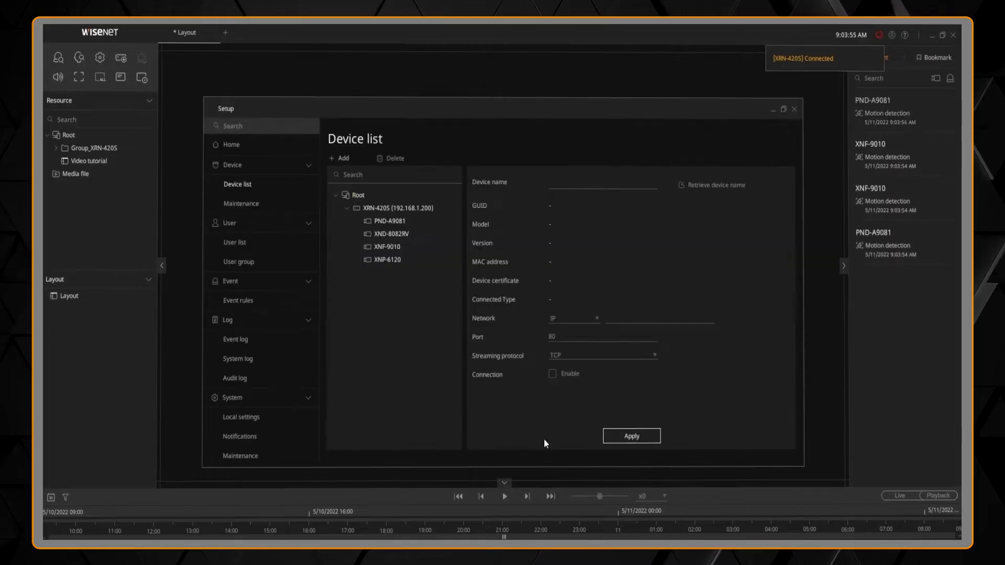
- Retrieve the XRN-420S device name, apply the device settings, and close Setup
{"action": "left_click", "coordinate": [426, 209]}
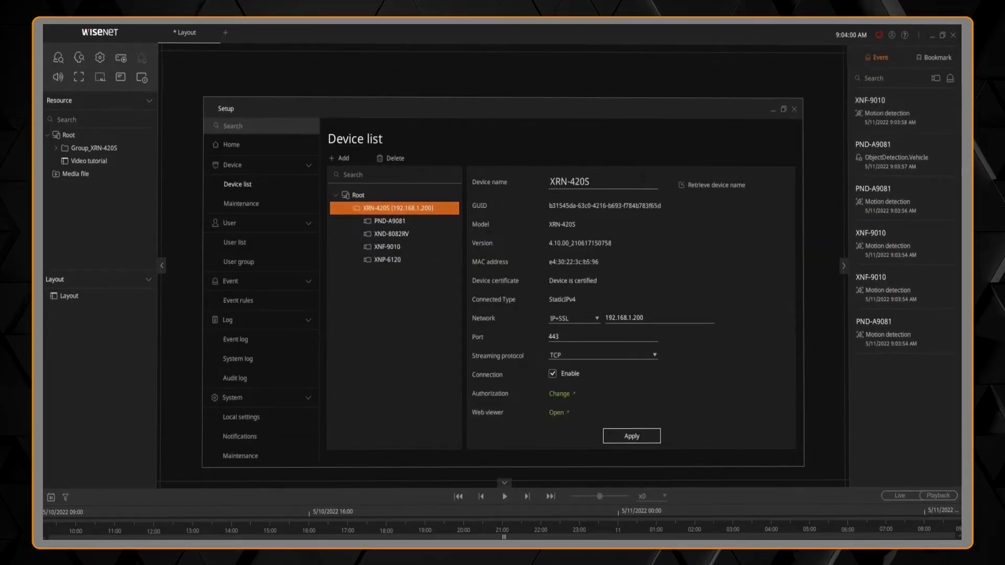
{"action": "left_click", "coordinate": [681, 187]}
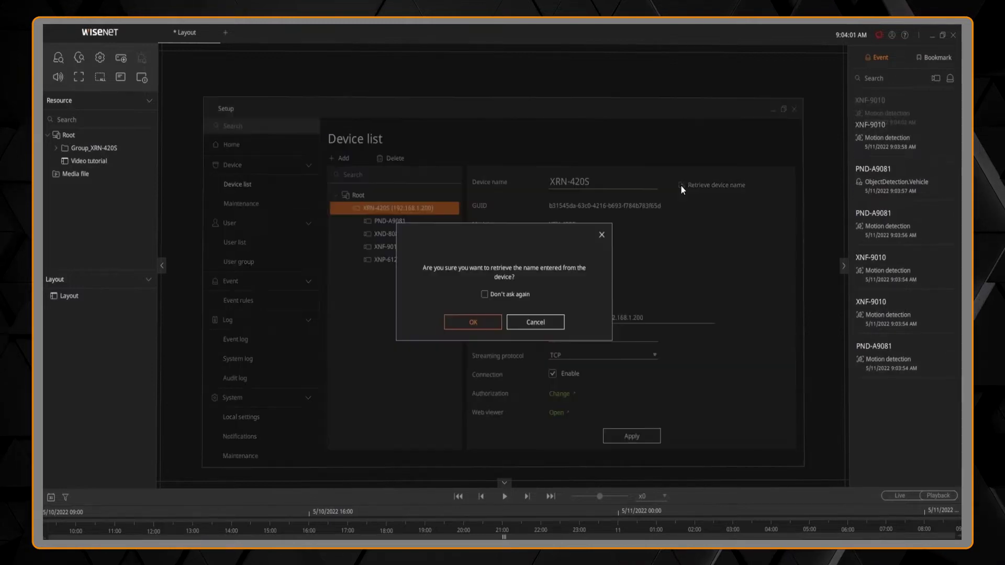
{"action": "left_click", "coordinate": [484, 322]}
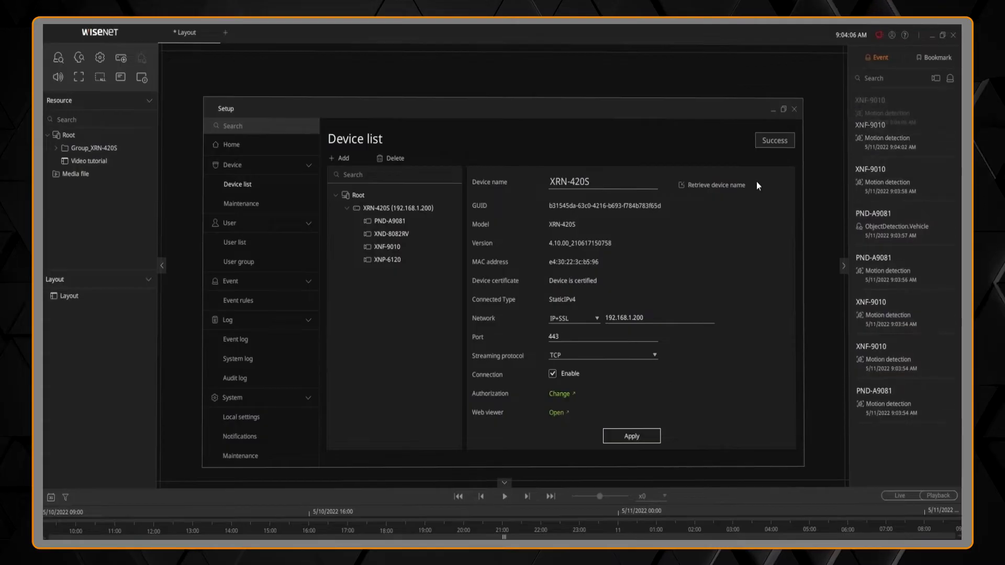
{"action": "left_click", "coordinate": [794, 109]}
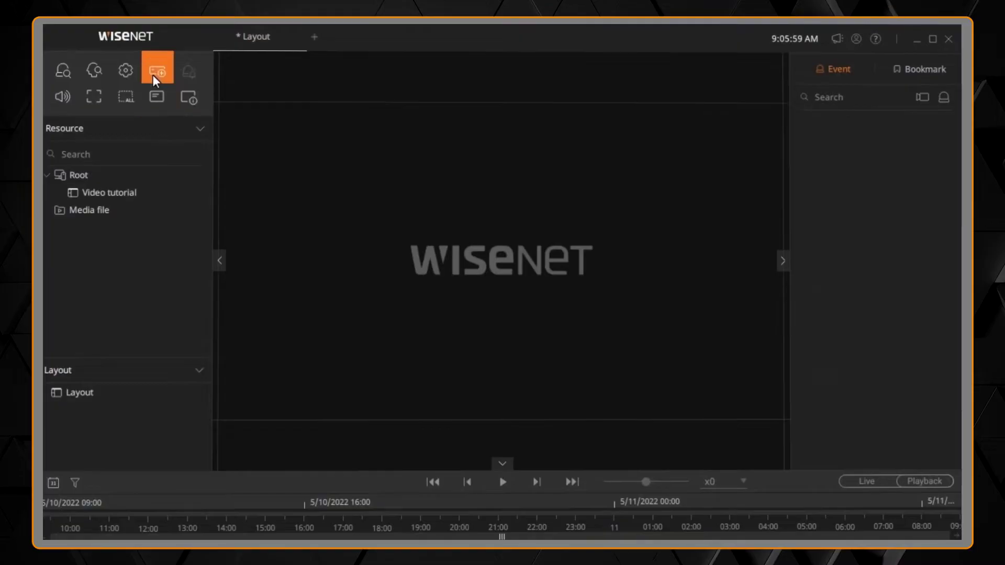
- Auto-register devices using the administrator ID and password, then dismiss the warning
{"action": "left_click", "coordinate": [153, 70]}
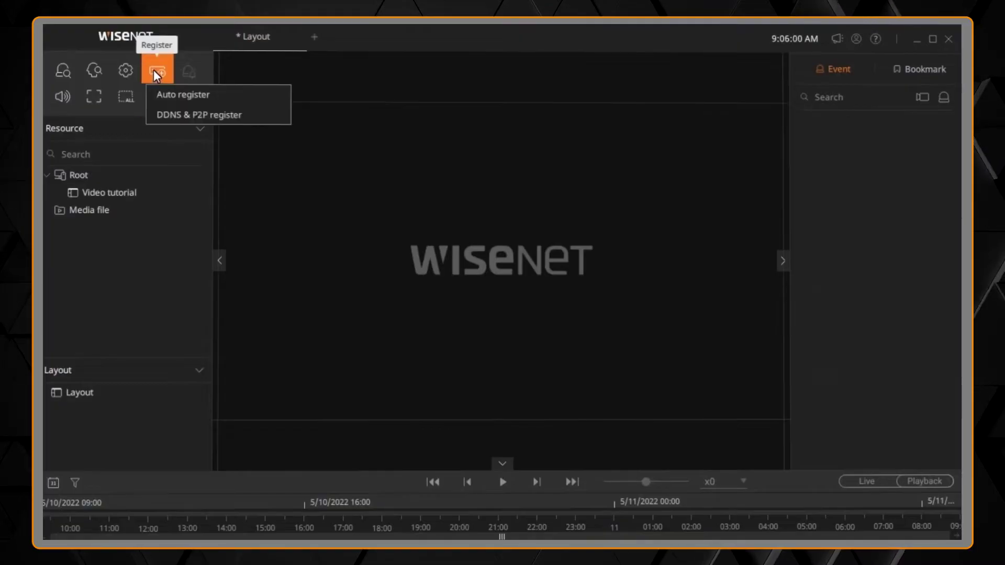
{"action": "left_click", "coordinate": [172, 99]}
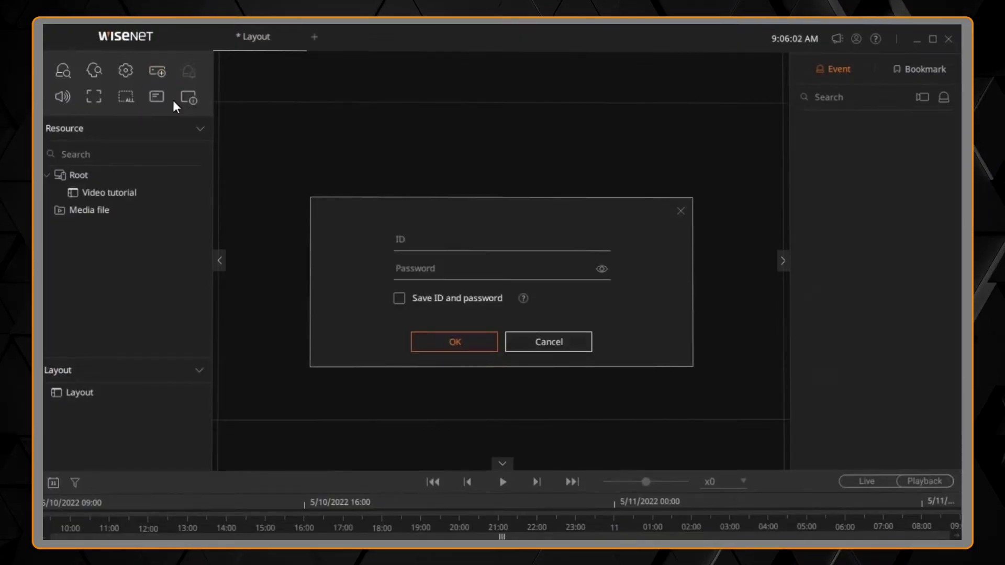
{"action": "type", "text": "admin"}
{"action": "key", "text": "Tab"}
{"action": "type", "text": "*******"}
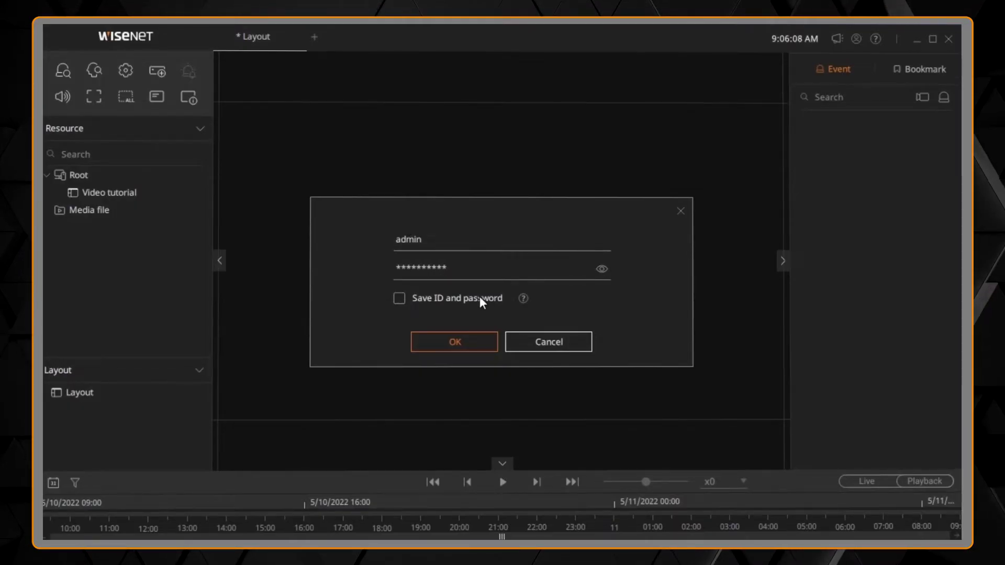
{"action": "left_click", "coordinate": [482, 341]}
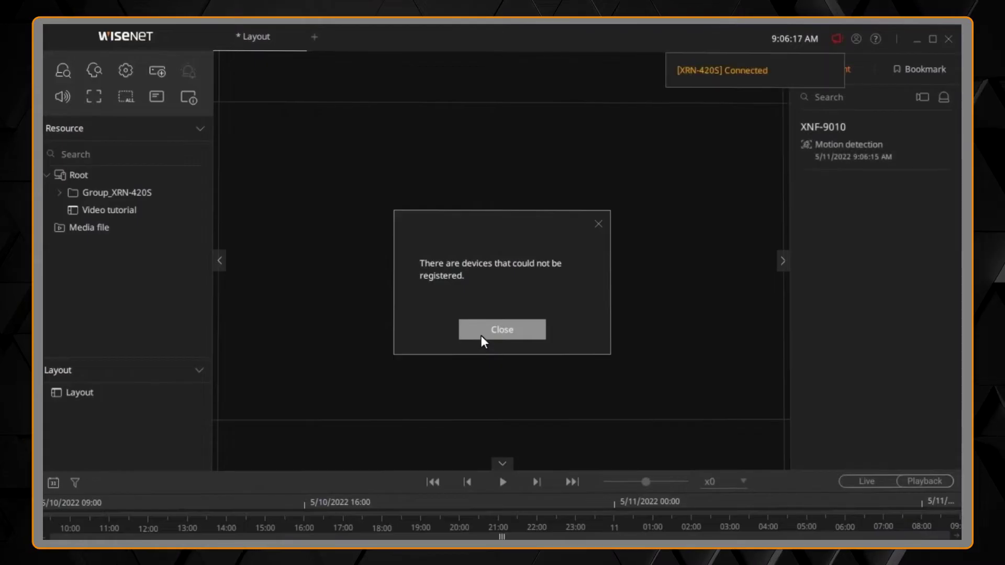
{"action": "left_click", "coordinate": [481, 336]}
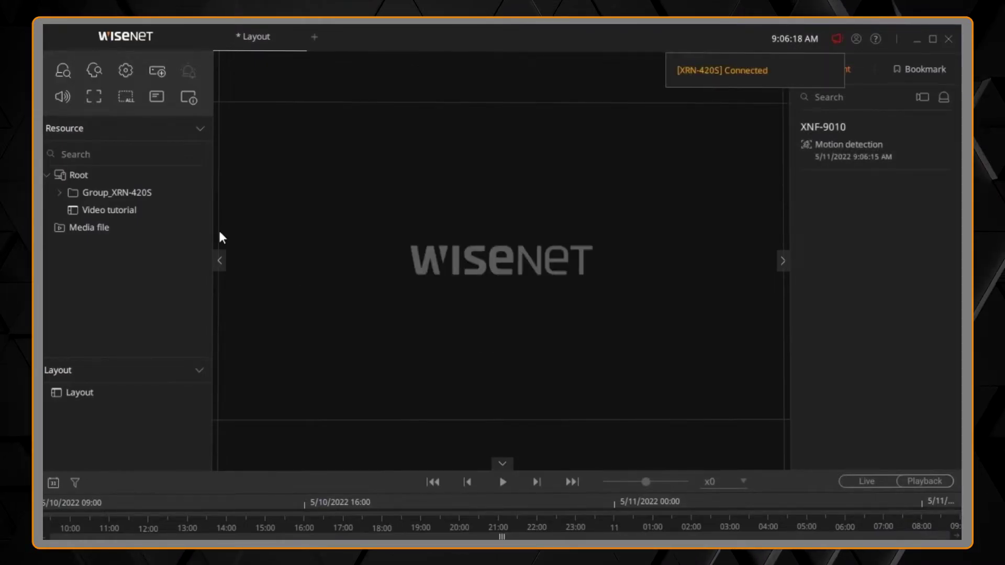
- Expand Group_XRN-420S and open camera PND-A9081's live view in the layout
{"action": "left_click", "coordinate": [60, 192]}
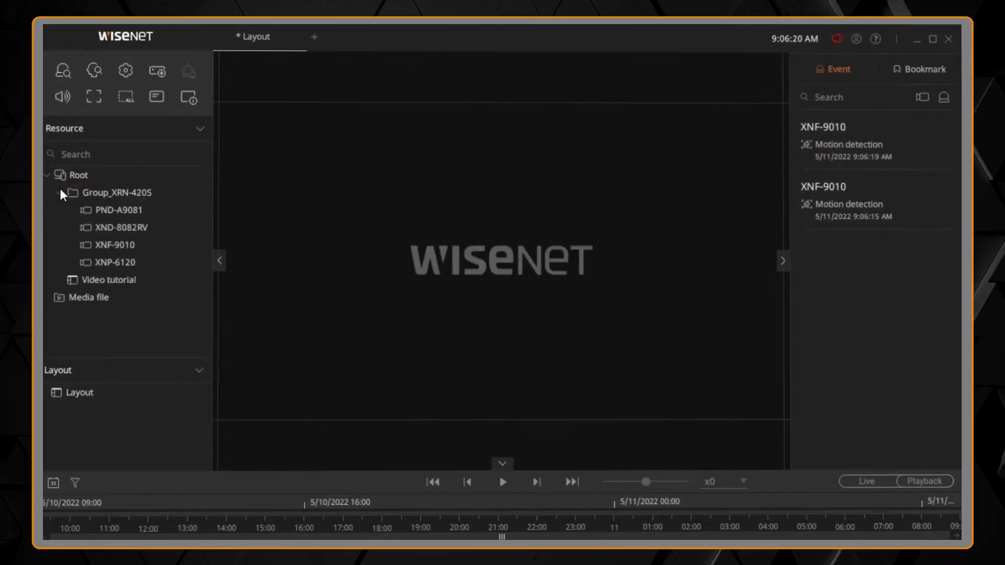
{"action": "double_click", "coordinate": [104, 212]}
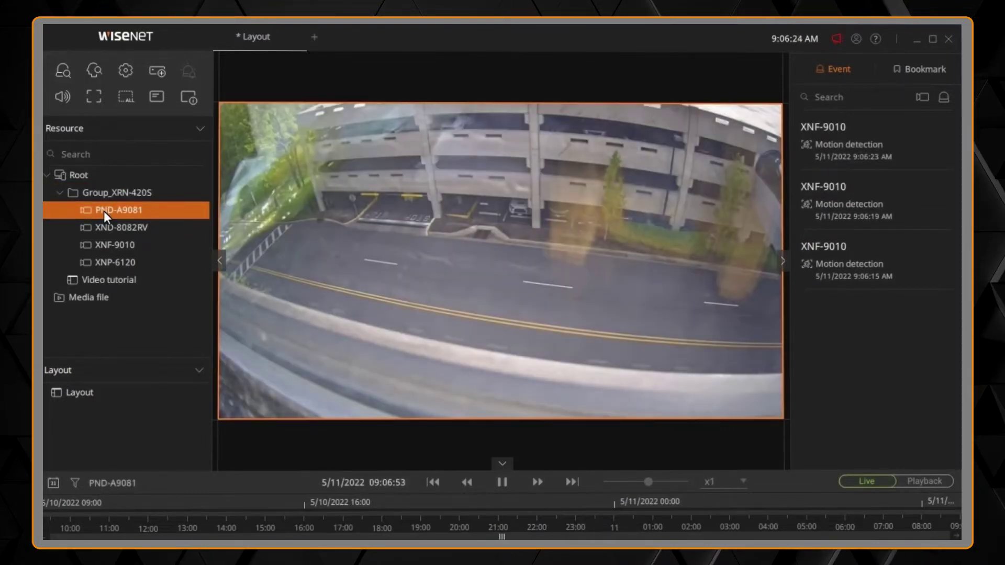
{"action": "mouse_move", "coordinate": [779, 125]}
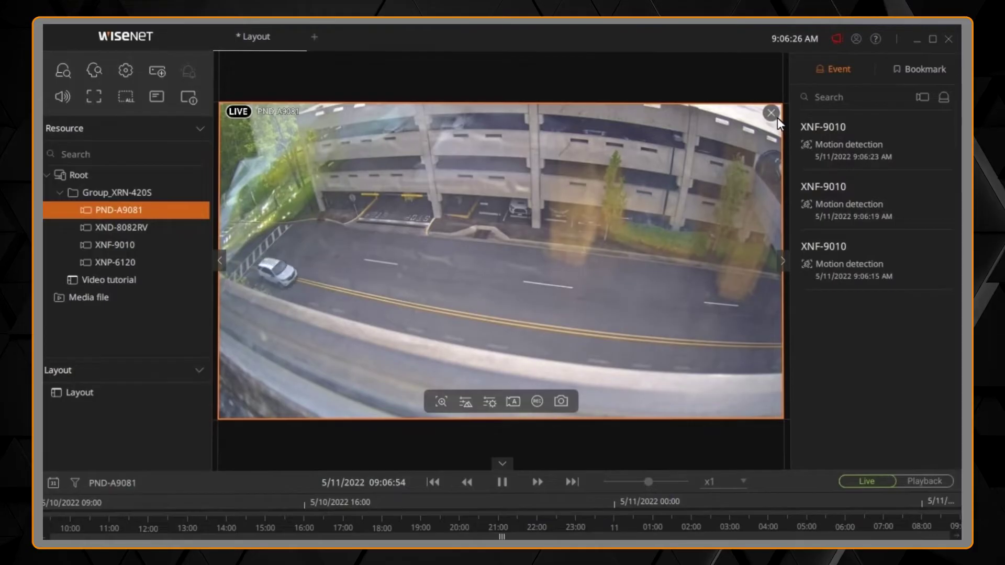
- Close the PND-A9081 tile and fill the DDNS & P2P register form with product ID and login ID
{"action": "left_click", "coordinate": [774, 115]}
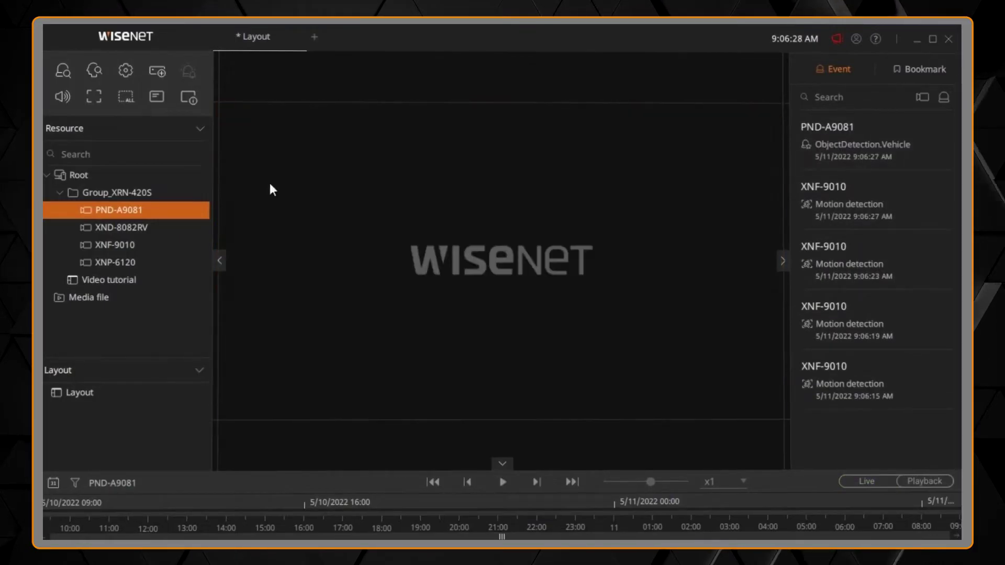
{"action": "left_click", "coordinate": [159, 74]}
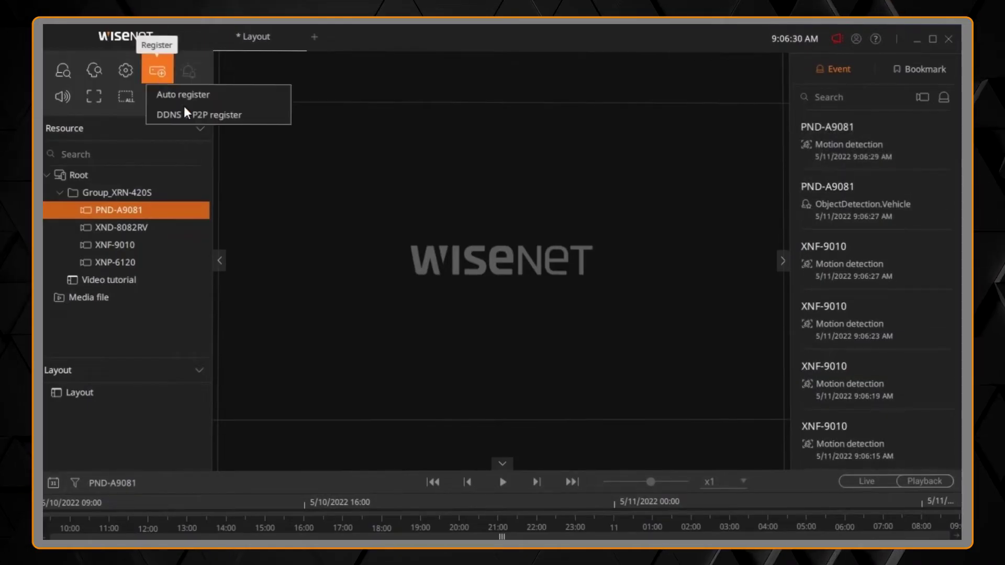
{"action": "left_click", "coordinate": [192, 113]}
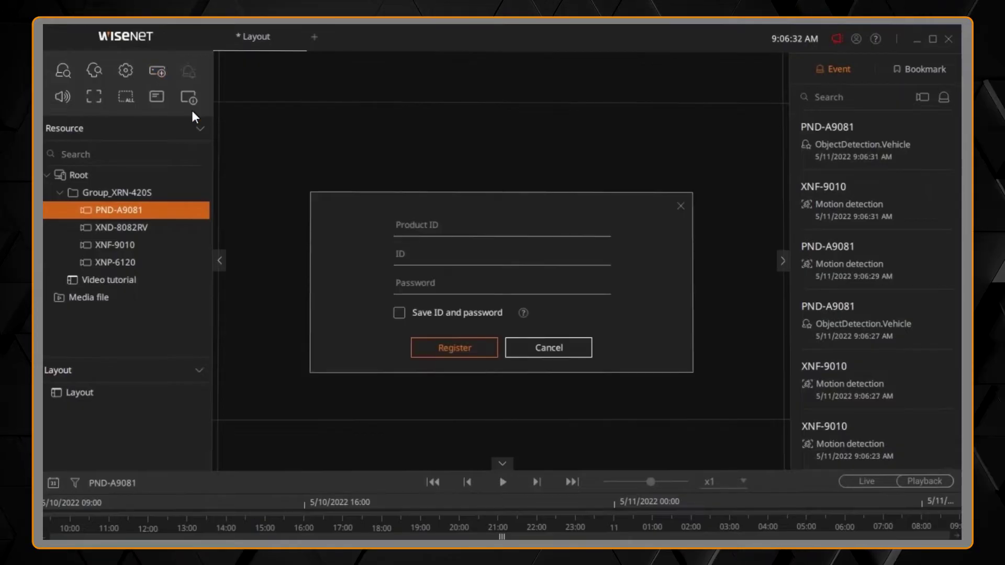
{"action": "left_click", "coordinate": [435, 224]}
{"action": "type", "text": "ABC123"}
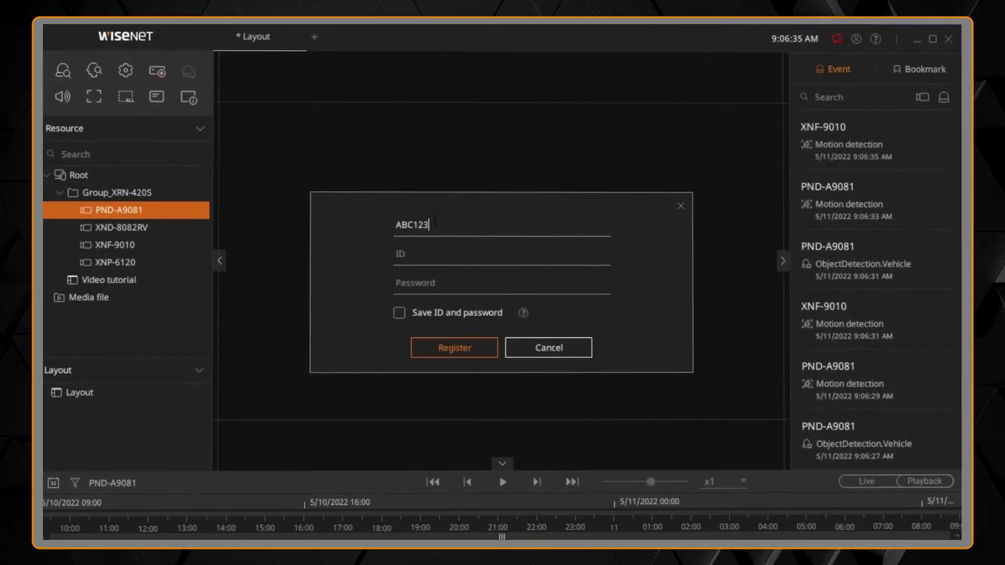
{"action": "key", "text": "Tab"}
{"action": "type", "text": "adm"}
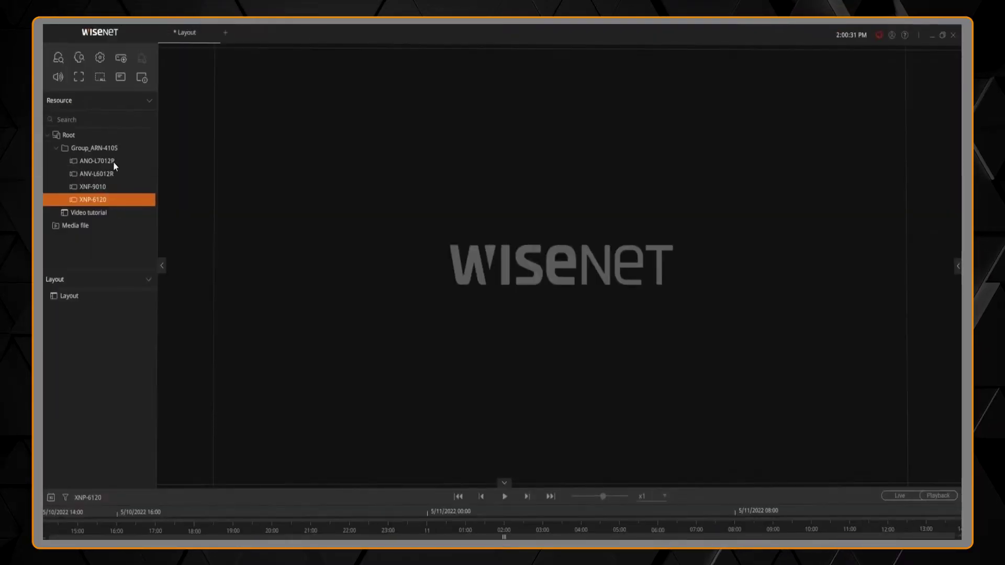
- Open live views of ANO-L7012R, ANV-L6012R, XNF-9010 and XNP-6120 in a 2×2 grid
{"action": "double_click", "coordinate": [111, 163]}
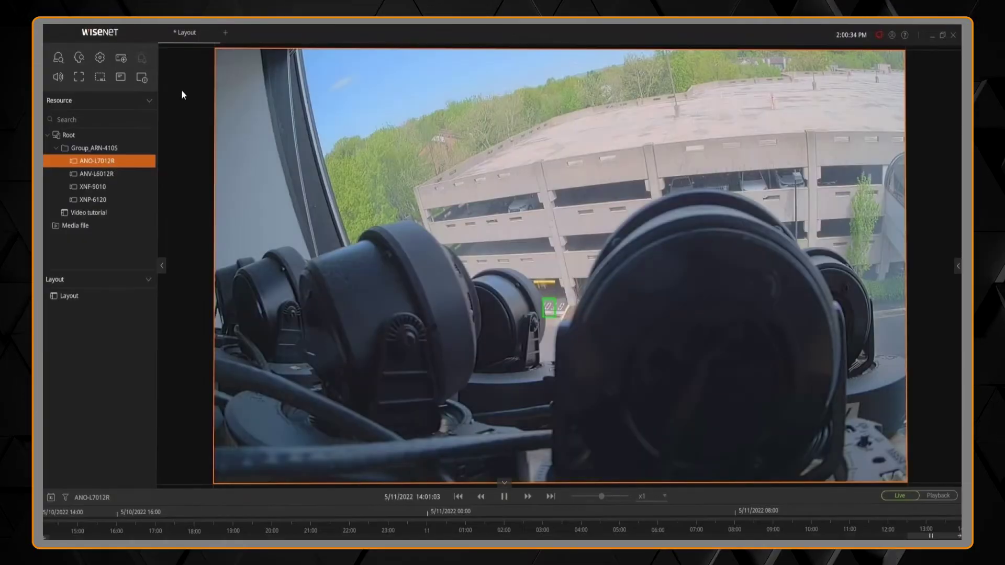
{"action": "double_click", "coordinate": [112, 172]}
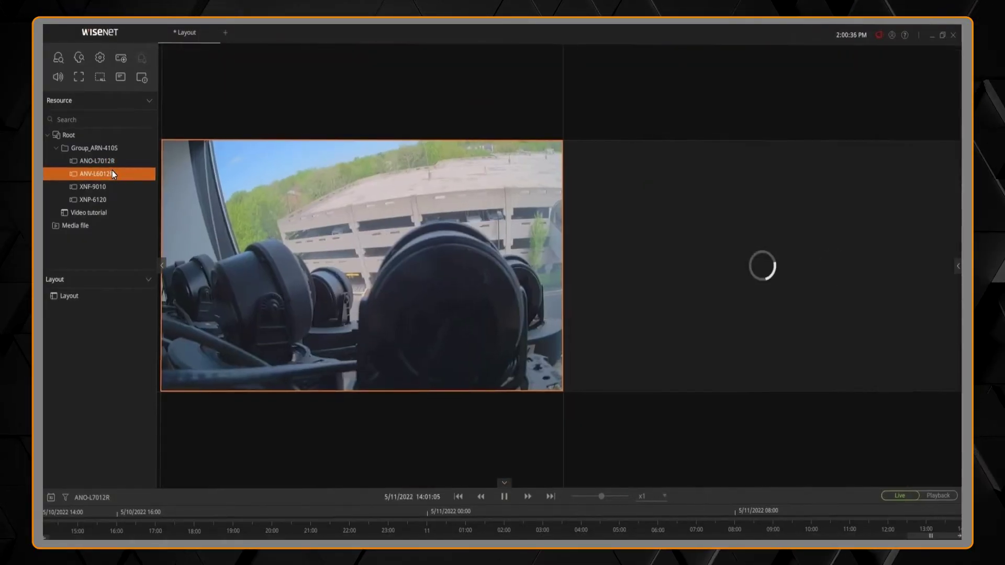
{"action": "double_click", "coordinate": [114, 189]}
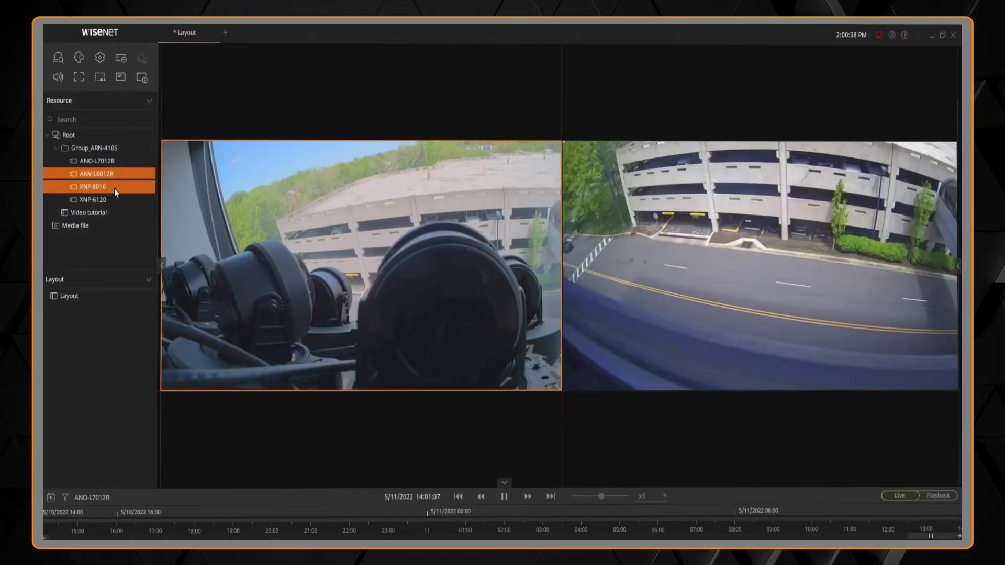
{"action": "double_click", "coordinate": [114, 198]}
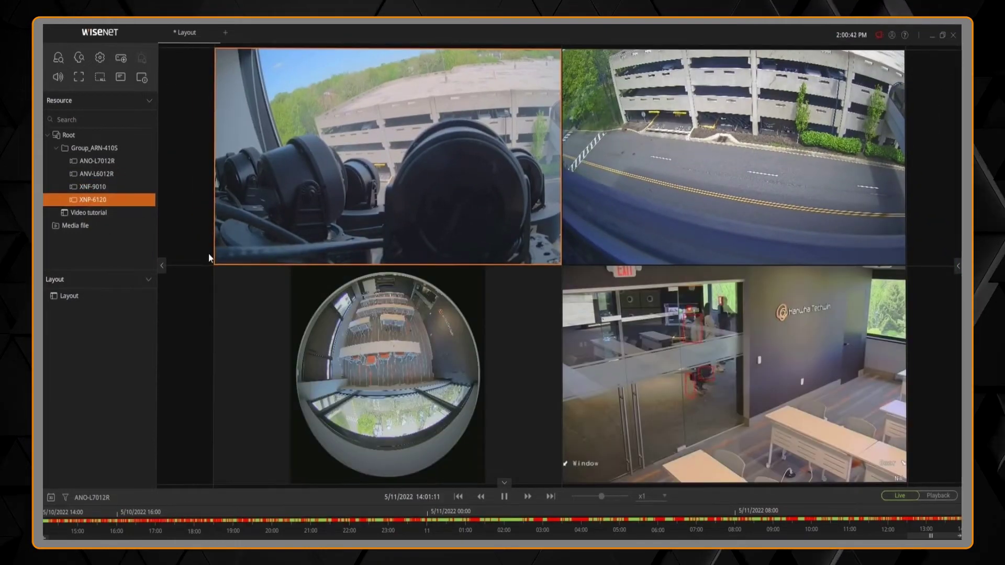
- Maximize the XNF-9010 tile, then restore the four-tile grid
{"action": "mouse_move", "coordinate": [284, 288]}
{"action": "double_click", "coordinate": [360, 350]}
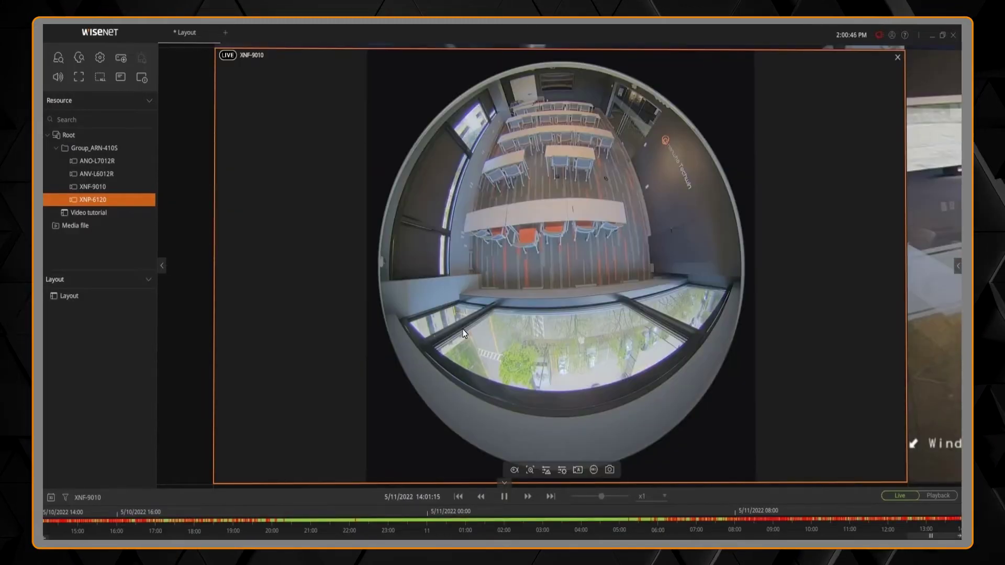
{"action": "double_click", "coordinate": [463, 331]}
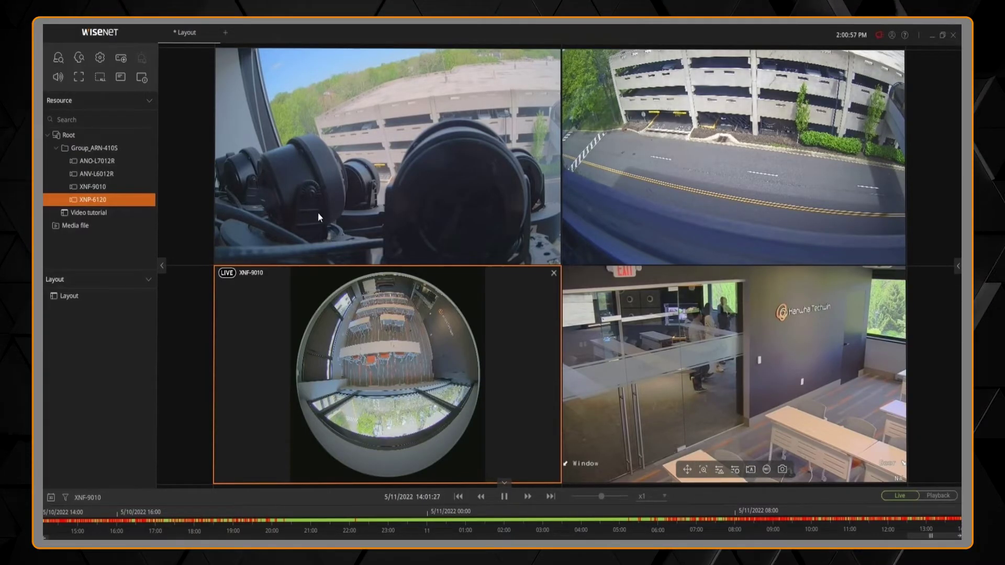
- Save the current four-camera layout under the name 'Interior Cameras ABC'
{"action": "right_click", "coordinate": [183, 35]}
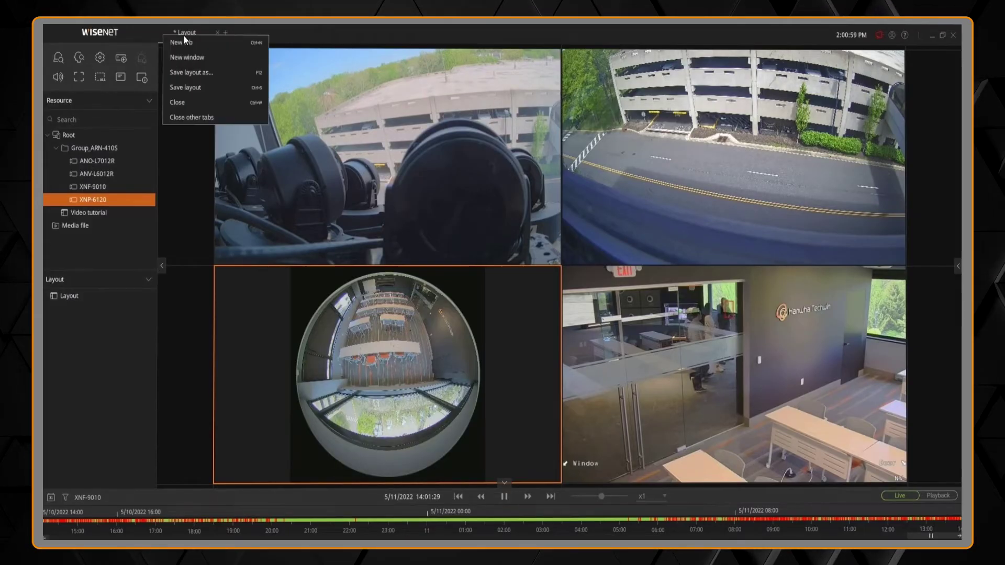
{"action": "left_click", "coordinate": [202, 71]}
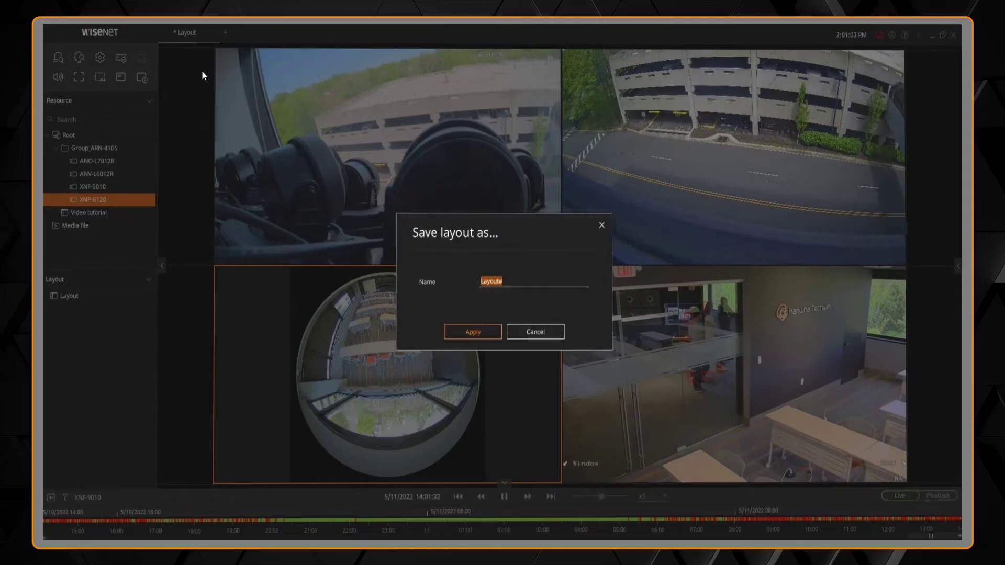
{"action": "type", "text": "Interior"}
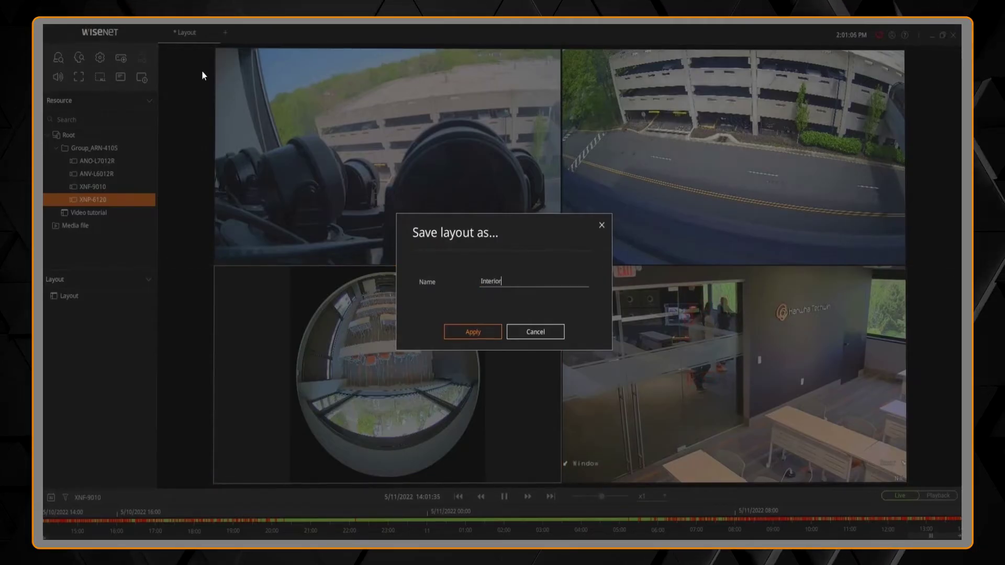
{"action": "type", "text": " Cameras ABC"}
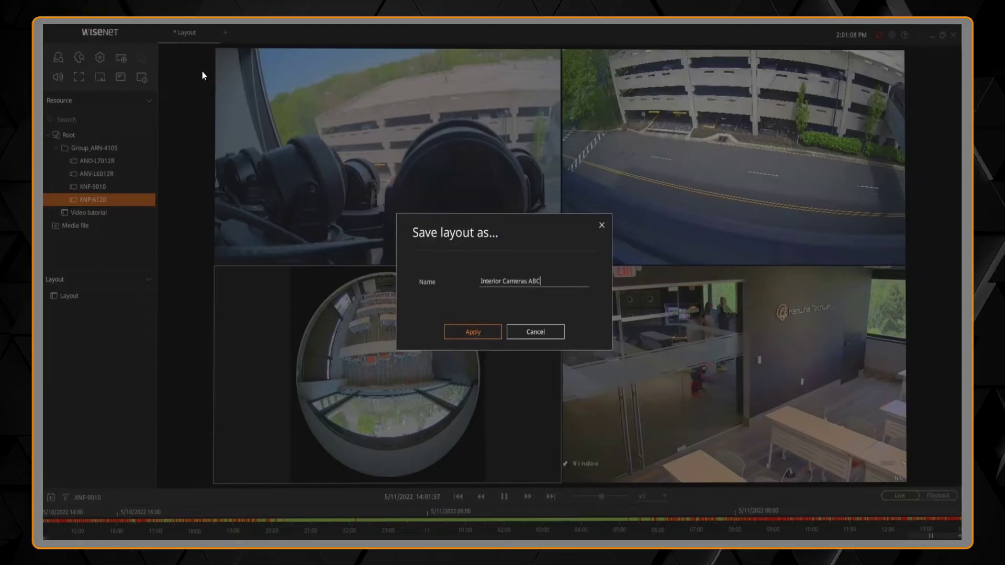
{"action": "left_click", "coordinate": [467, 334]}
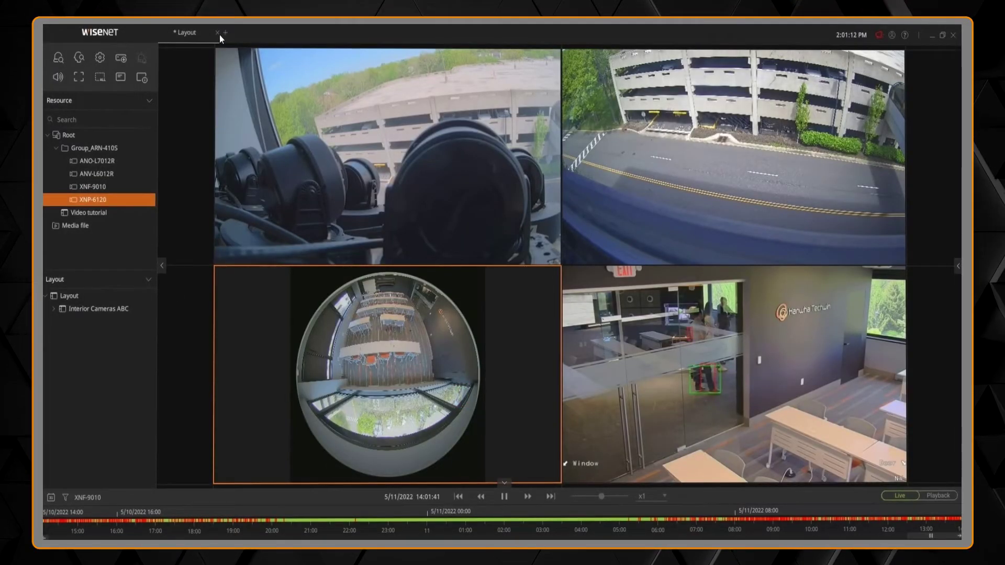
- Close the unsaved tab, open the saved Interior Cameras ABC layout, and toggle its Lock setting
{"action": "left_click", "coordinate": [218, 33]}
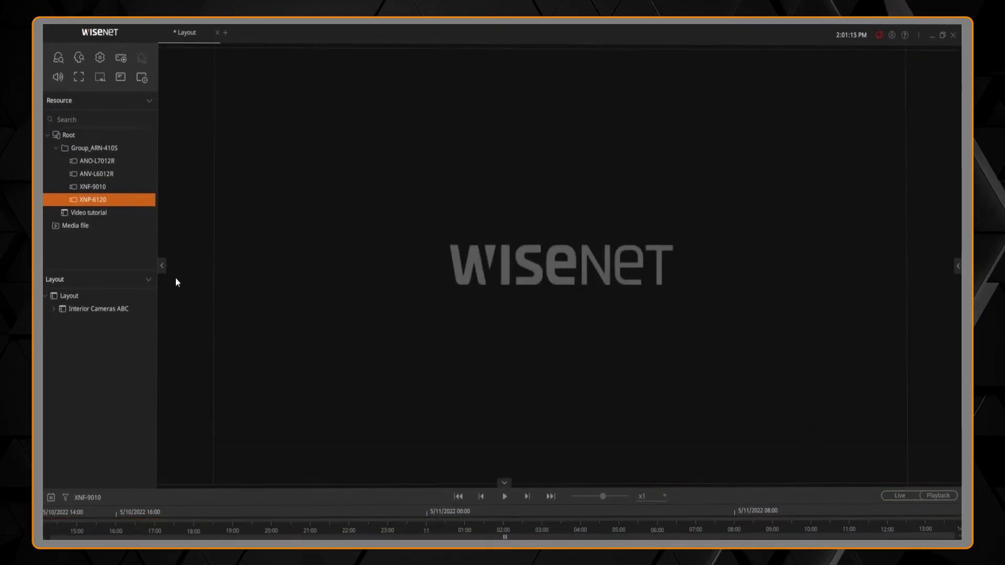
{"action": "left_click", "coordinate": [108, 311]}
{"action": "double_click", "coordinate": [106, 310]}
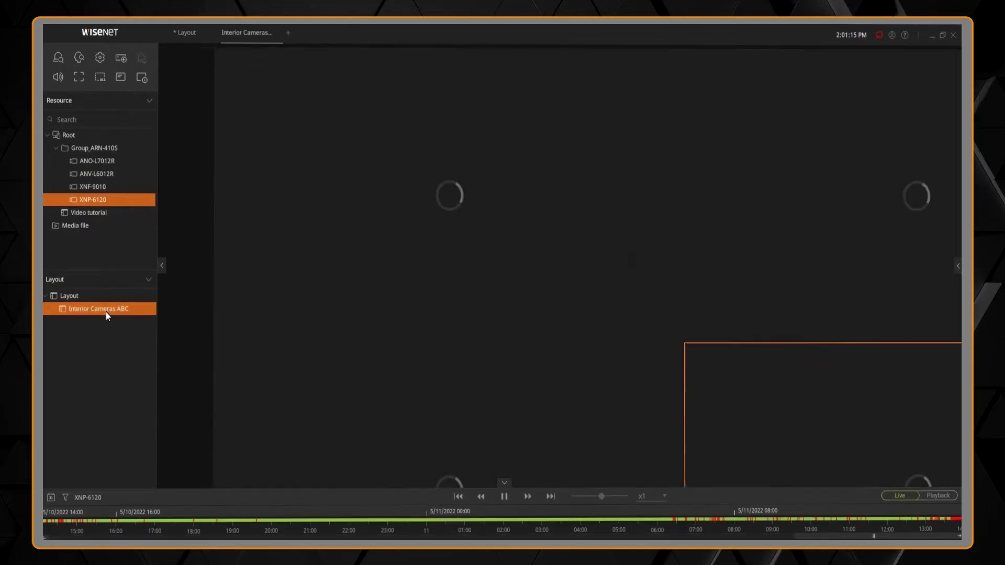
{"action": "right_click", "coordinate": [106, 312]}
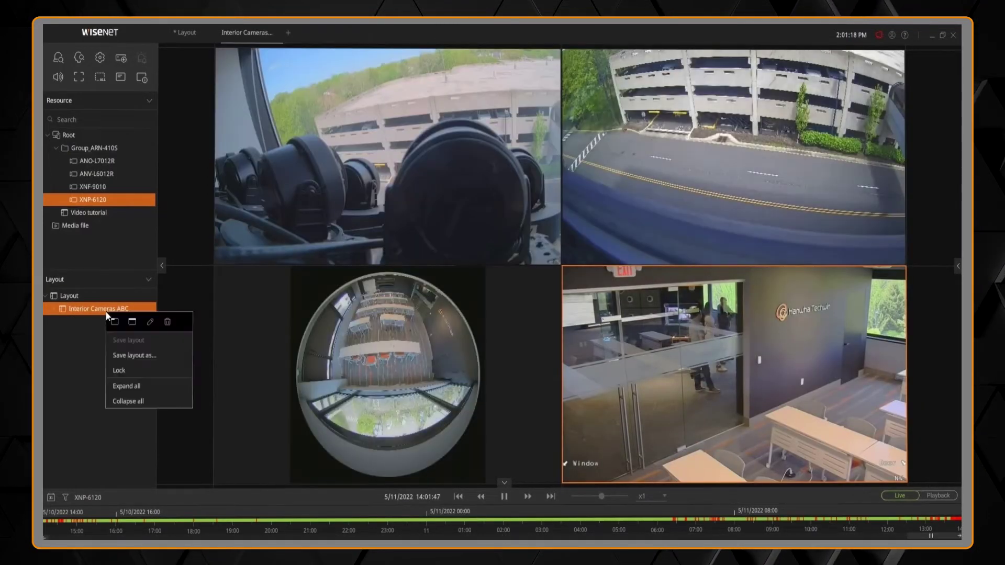
{"action": "left_click", "coordinate": [128, 372]}
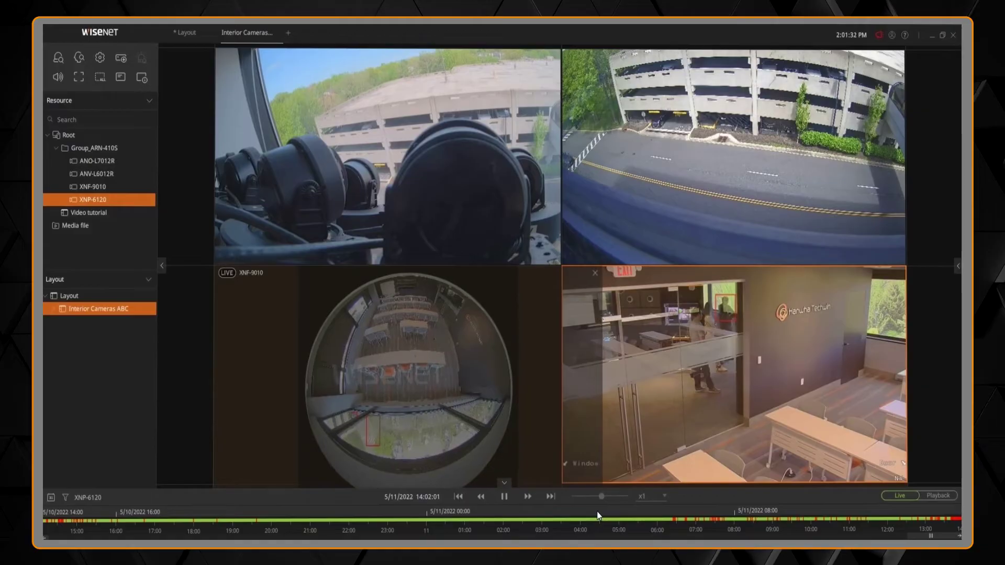
- Stretch the fisheye view over two rows and move the ANO-L7012R, ANV-L6012R and XNP-6120 tiles
{"action": "left_click_drag", "start_coordinate": [215, 466], "coordinate": [246, 435]}
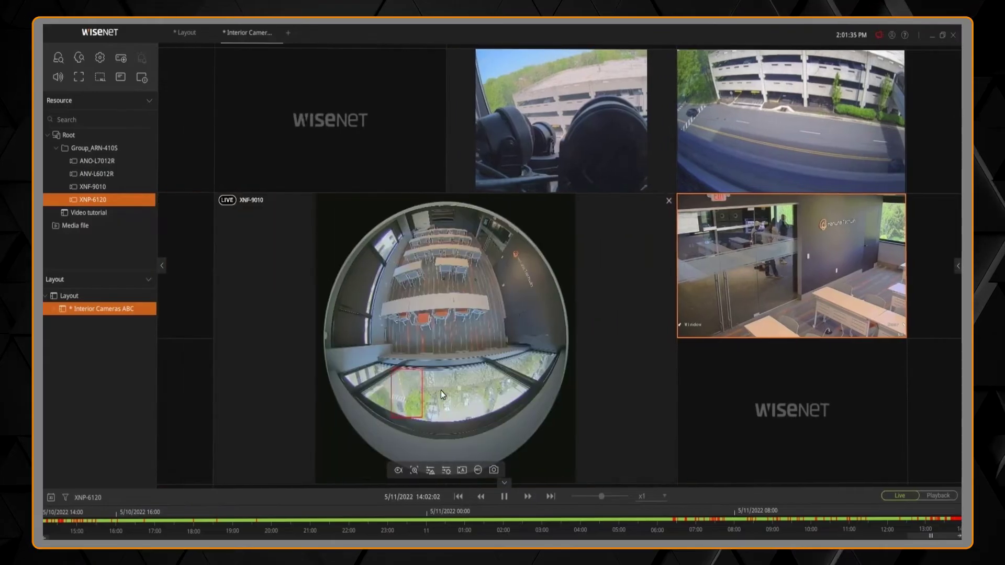
{"action": "left_click_drag", "start_coordinate": [570, 188], "coordinate": [260, 22]}
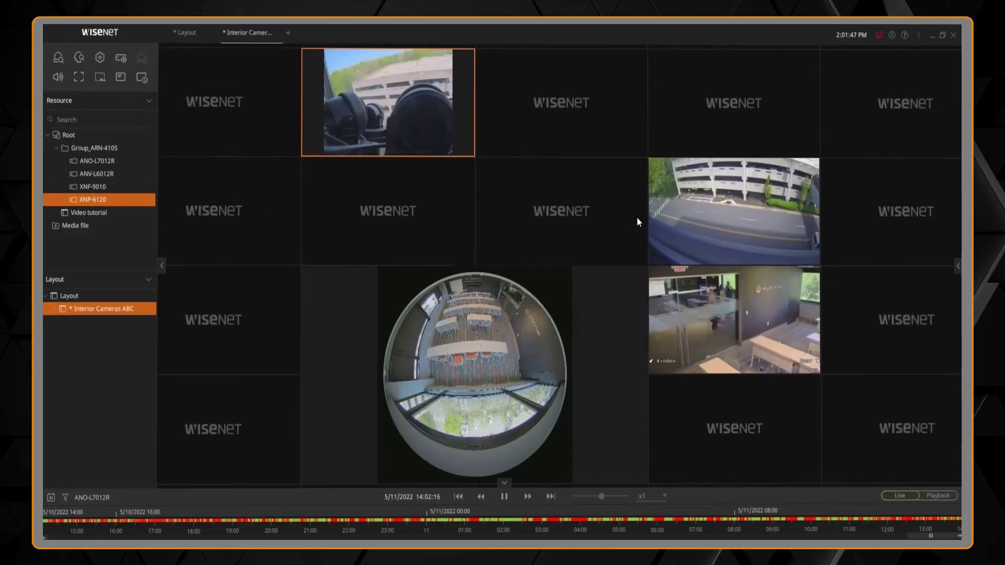
{"action": "left_click_drag", "start_coordinate": [670, 225], "coordinate": [572, 225]}
{"action": "left_click_drag", "start_coordinate": [694, 300], "coordinate": [689, 214]}
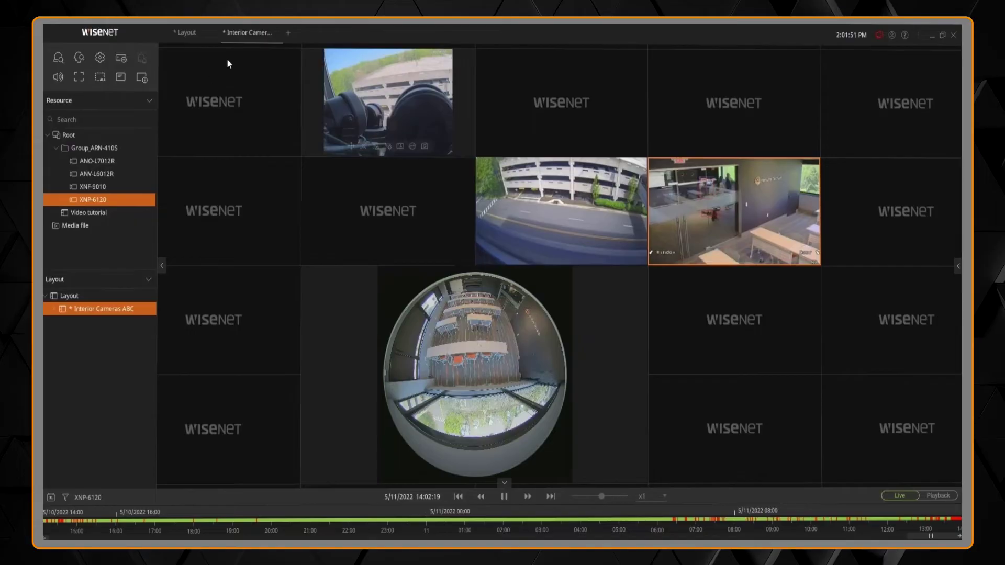
- Save the rearranged Interior Cameras ABC layout and start a new empty layout
{"action": "right_click", "coordinate": [243, 40]}
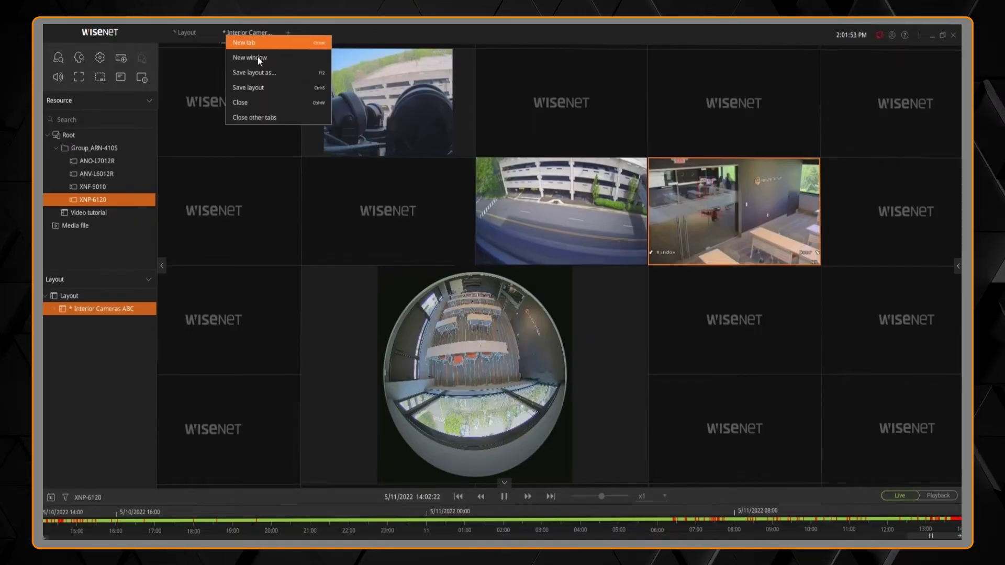
{"action": "left_click", "coordinate": [267, 88]}
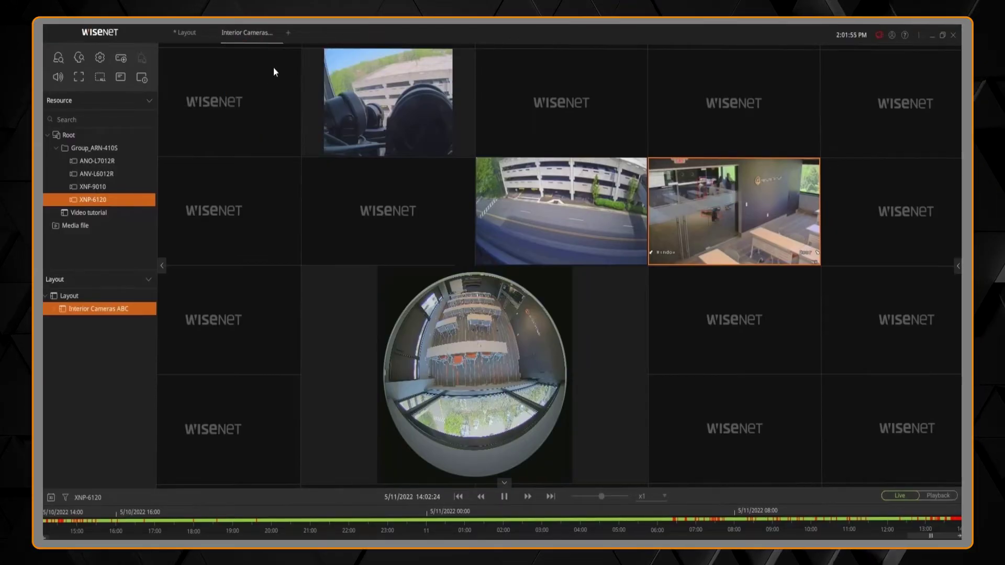
{"action": "left_click", "coordinate": [287, 36]}
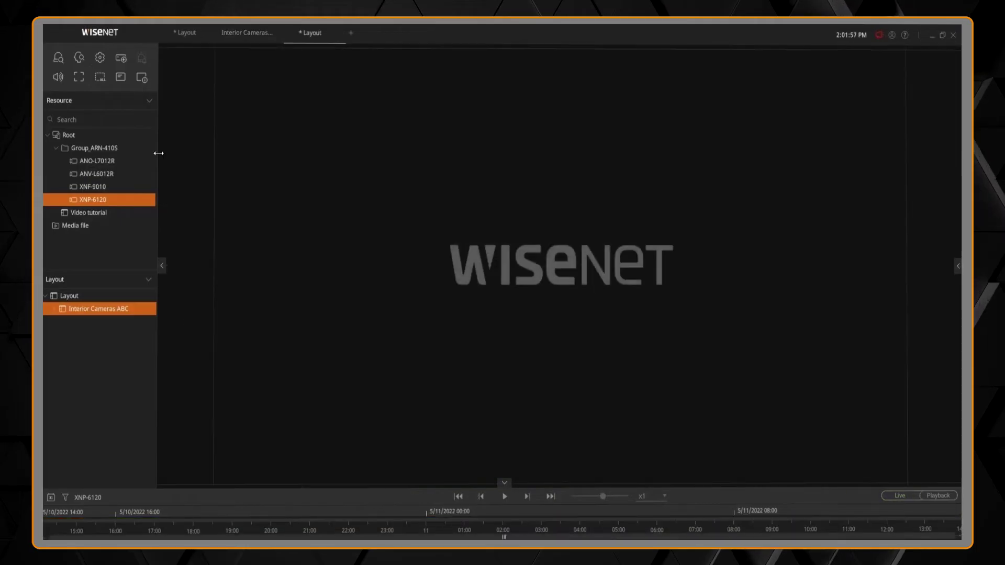
- Add ANO-L7012R and ANV-L6012R to the empty layout, leaving the tab options unsaved
{"action": "left_click", "coordinate": [105, 162]}
{"action": "double_click", "coordinate": [105, 161]}
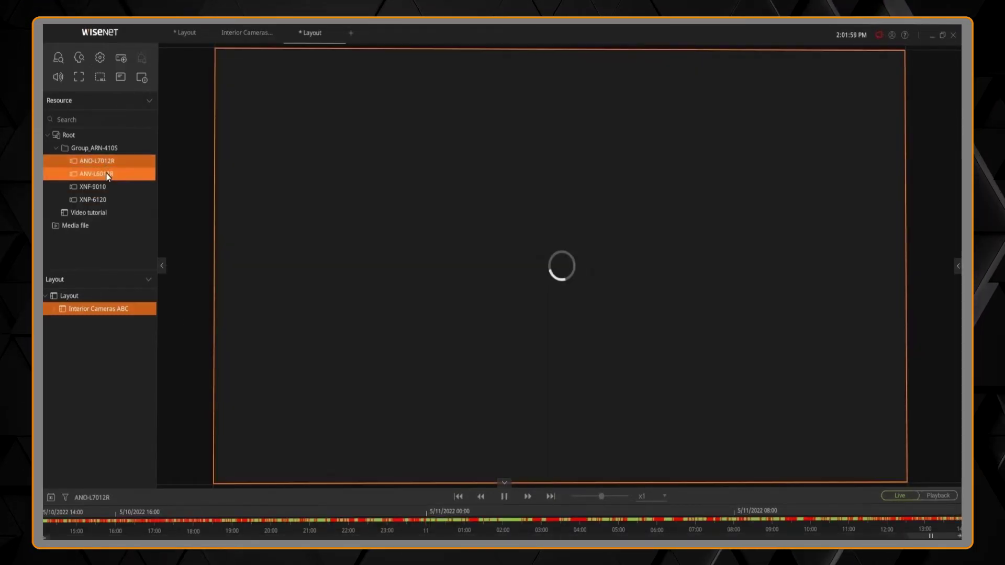
{"action": "double_click", "coordinate": [100, 173]}
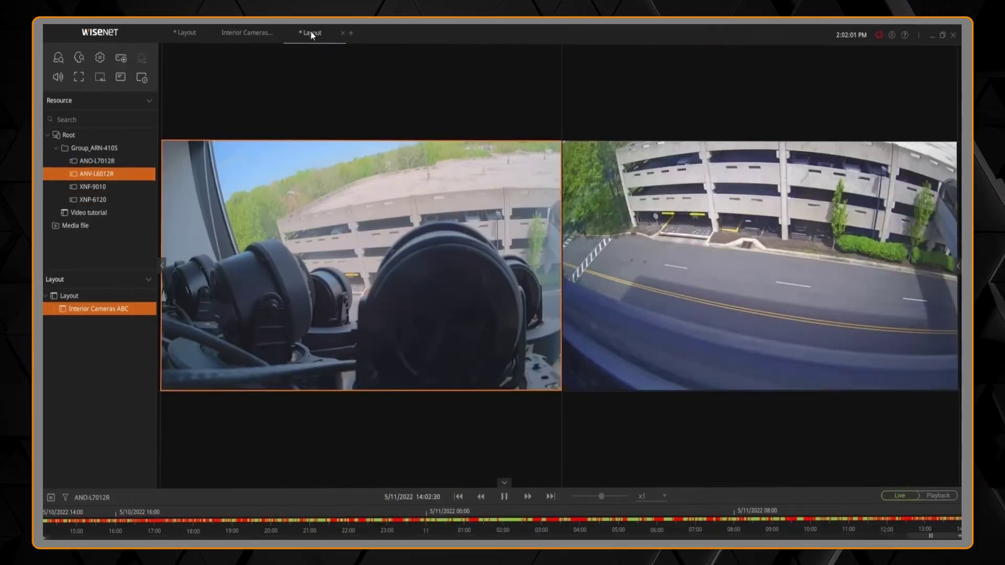
{"action": "right_click", "coordinate": [308, 33]}
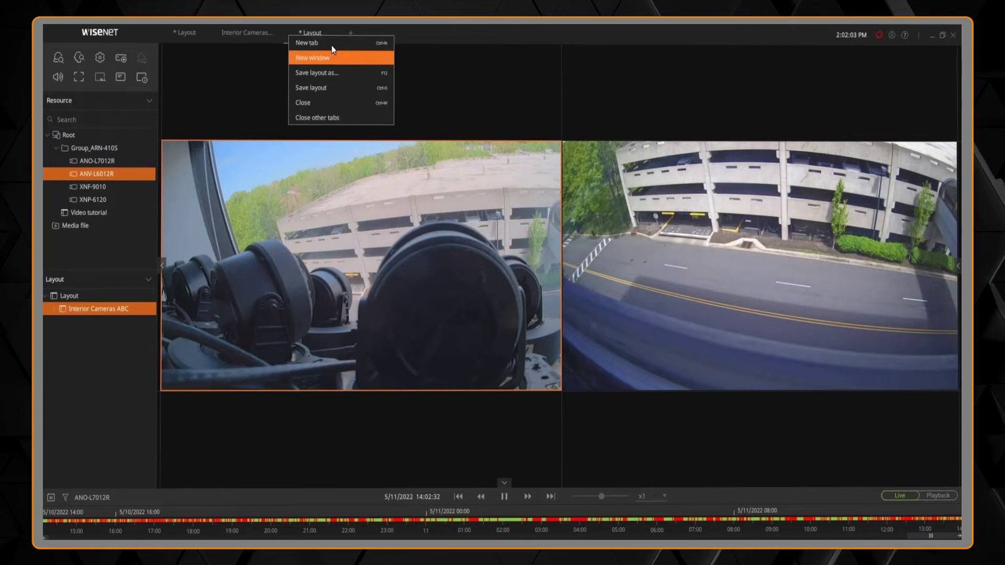
{"action": "left_click", "coordinate": [205, 119]}
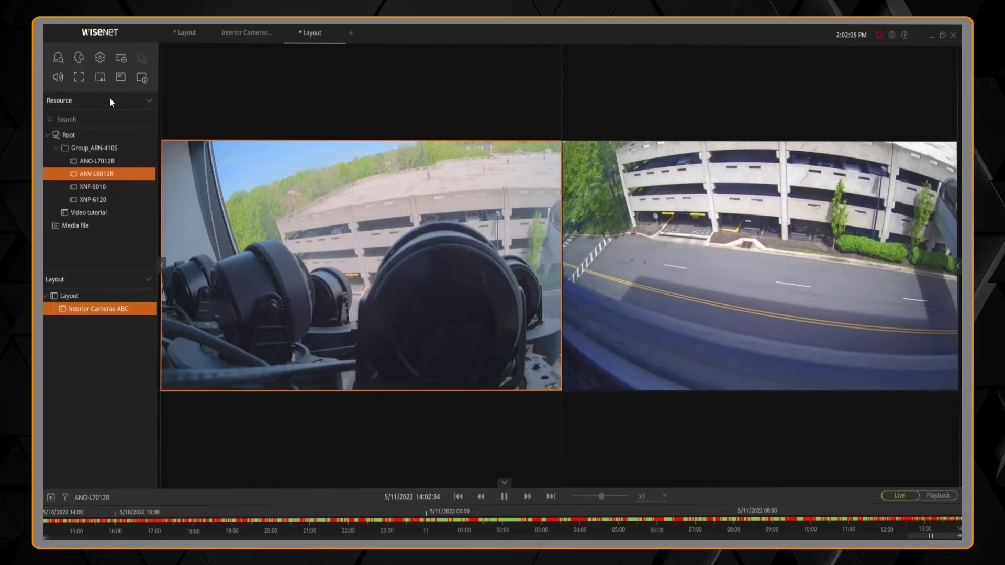
- Toggle fullscreen on and off, clear all cameras, and add ANV-L6012R by itself
{"action": "left_click", "coordinate": [79, 79]}
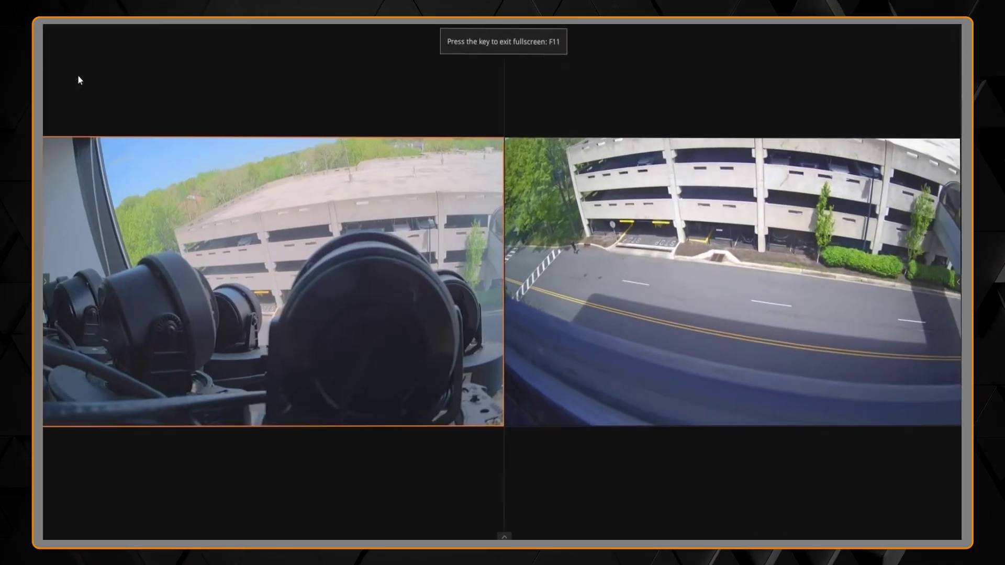
{"action": "key", "text": "F11"}
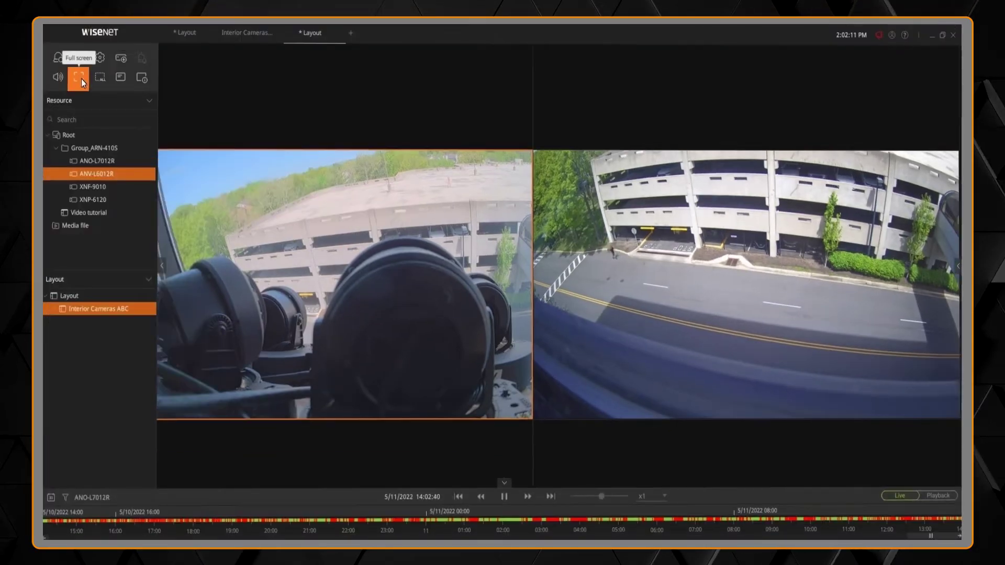
{"action": "left_click", "coordinate": [103, 83]}
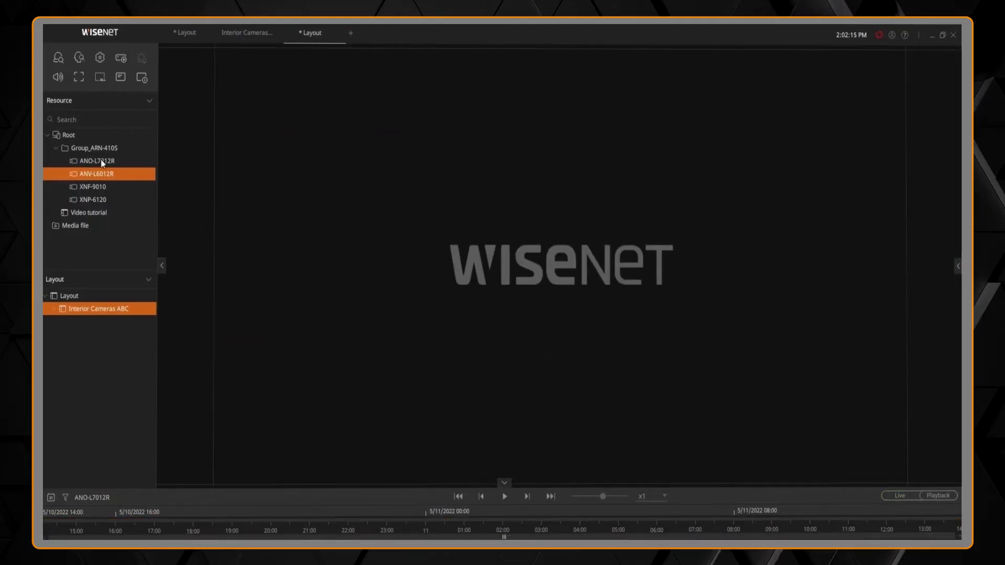
{"action": "double_click", "coordinate": [100, 176]}
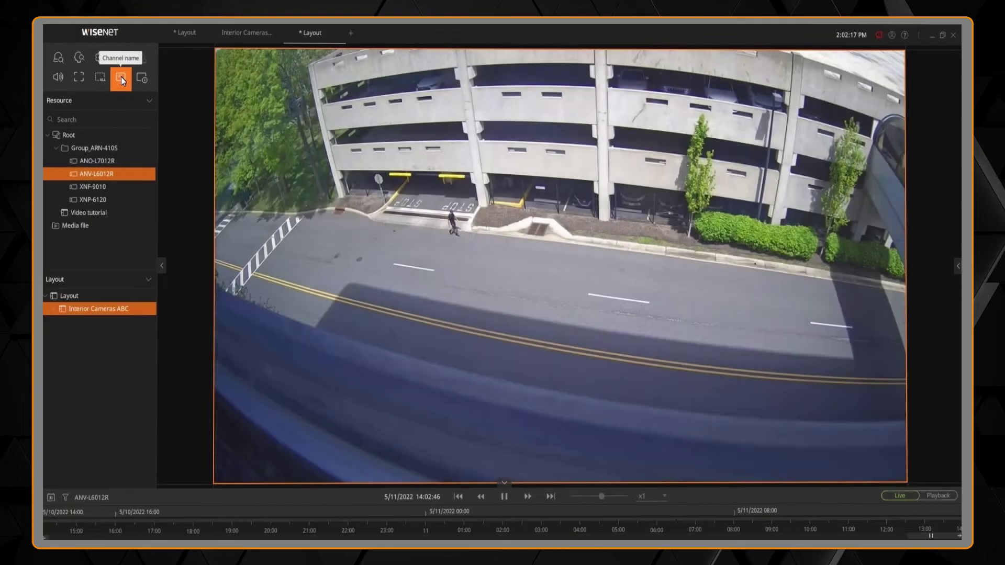
- Overlay the channel name and stream status on ANV-L6012R, then bring up Event search
{"action": "left_click", "coordinate": [121, 77]}
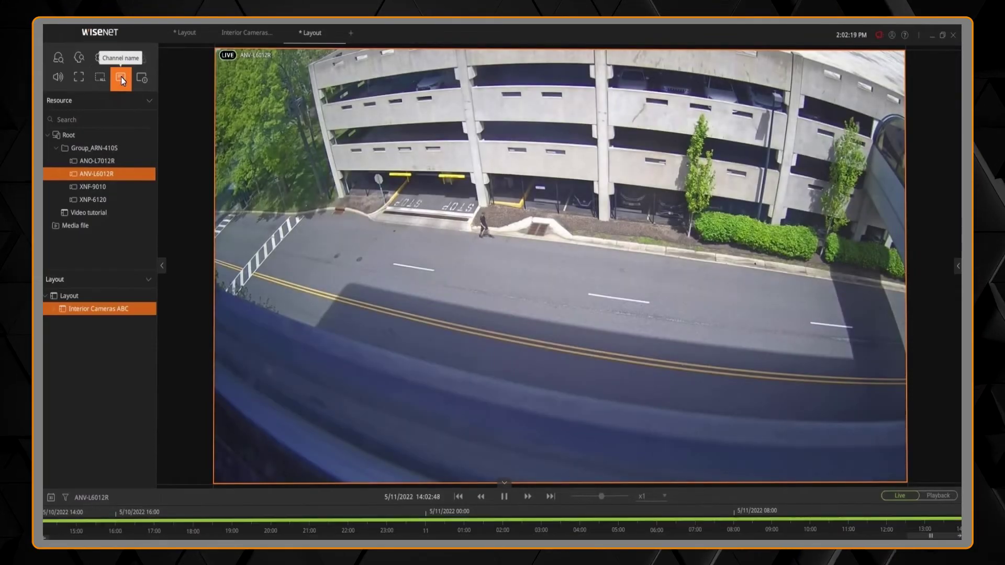
{"action": "left_click", "coordinate": [142, 78]}
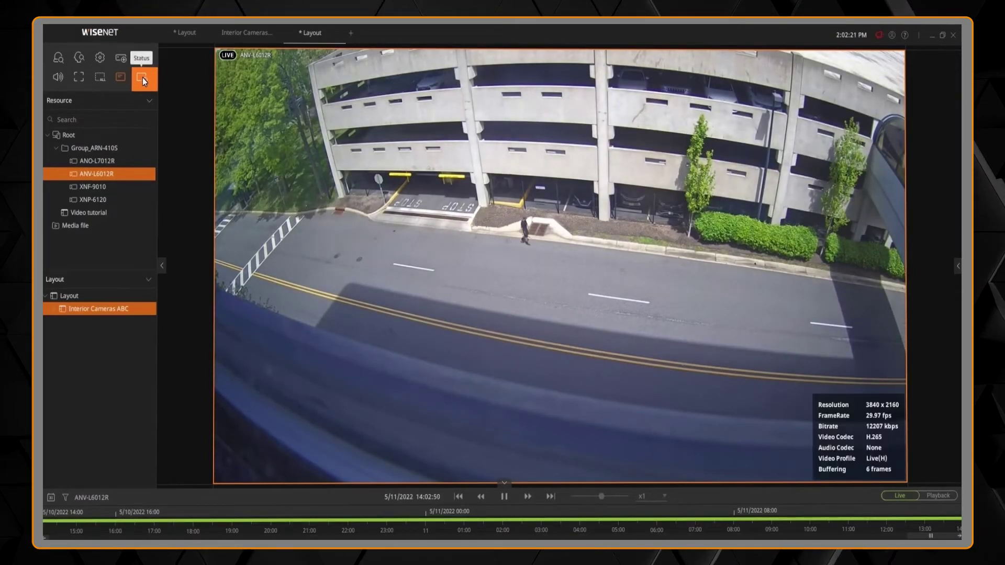
{"action": "left_click", "coordinate": [63, 58]}
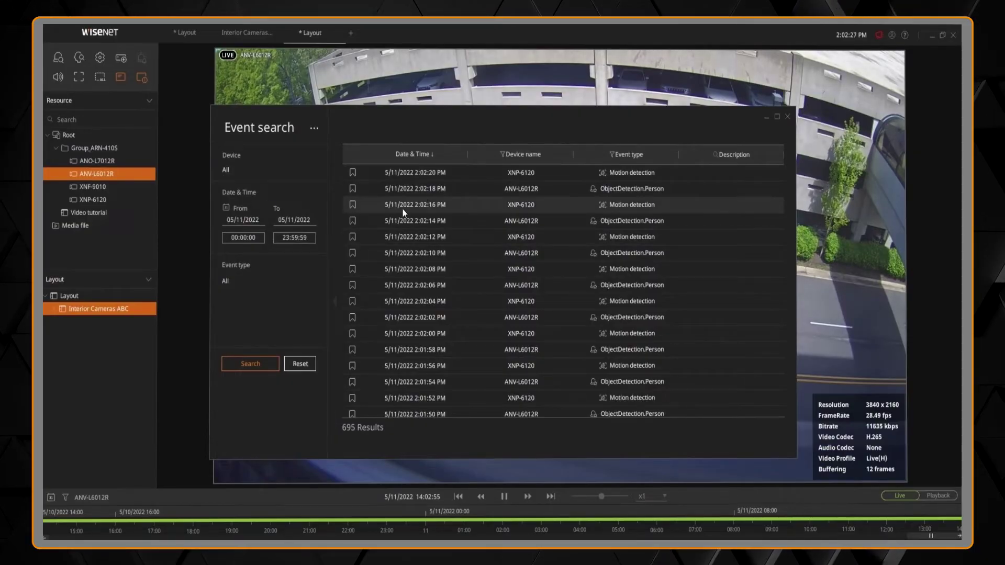
- Restrict the event type to Motion detection and run the search, giving 466 results
{"action": "left_click", "coordinate": [231, 287]}
{"action": "left_click", "coordinate": [228, 278]}
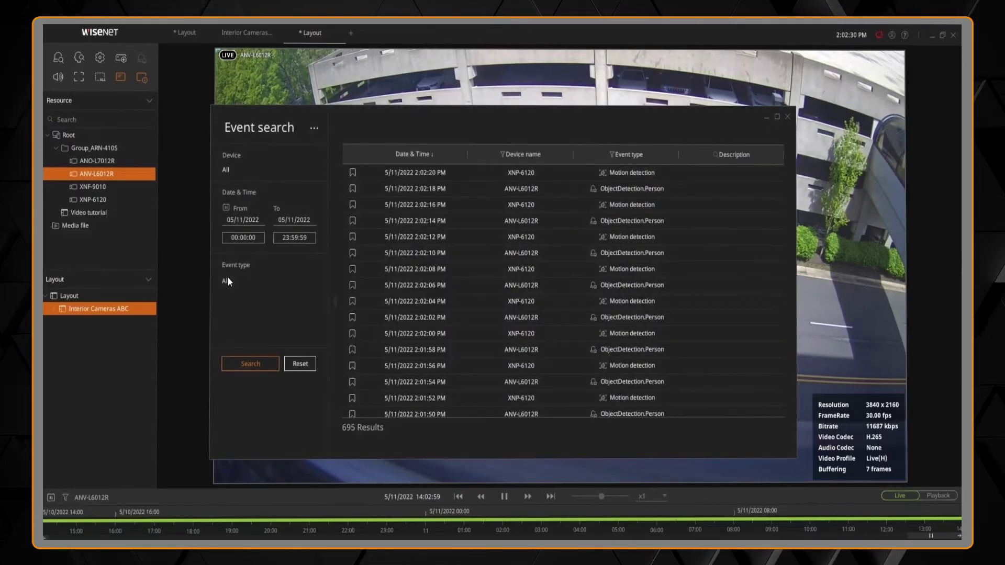
{"action": "left_click", "coordinate": [272, 284]}
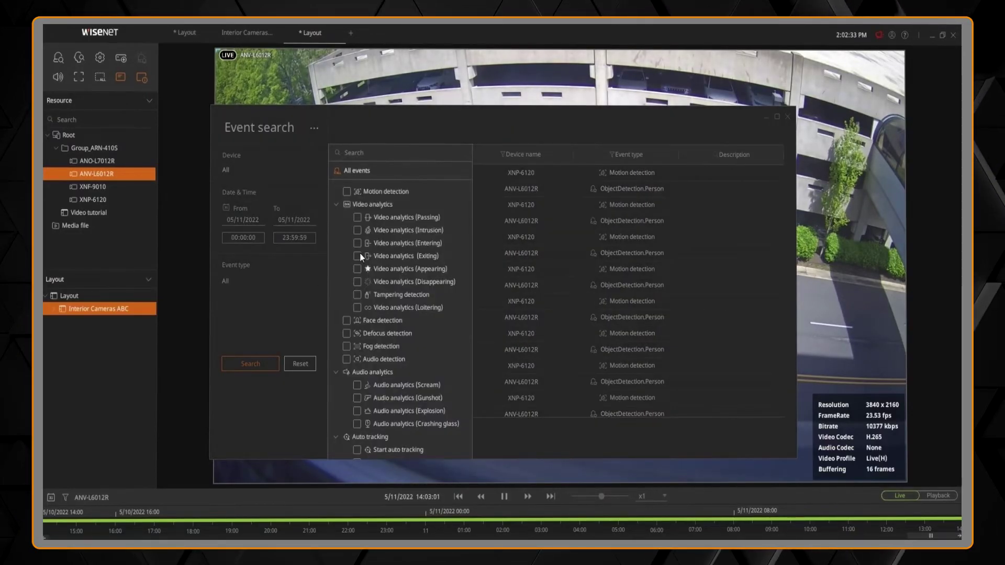
{"action": "left_click", "coordinate": [347, 192]}
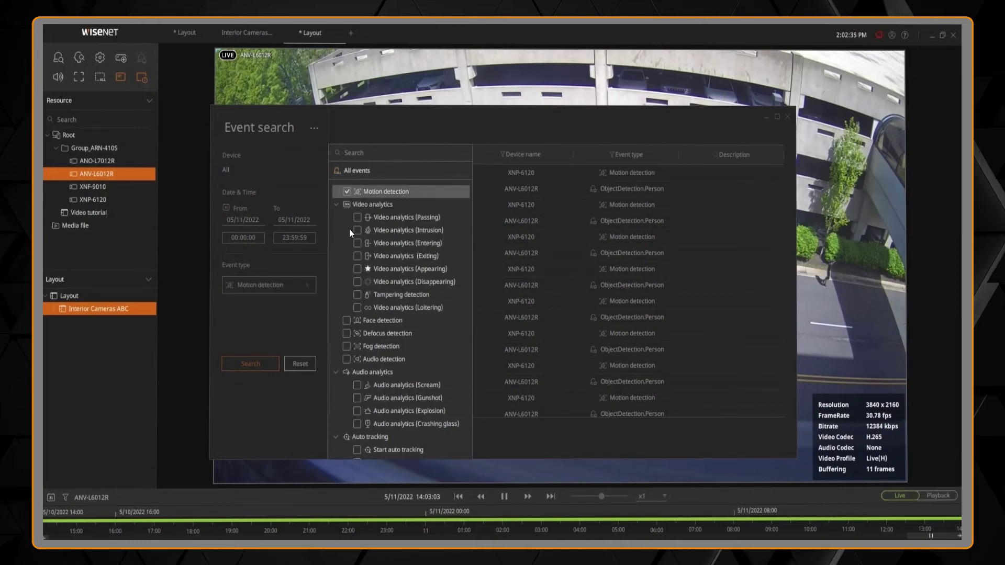
{"action": "left_click", "coordinate": [264, 361]}
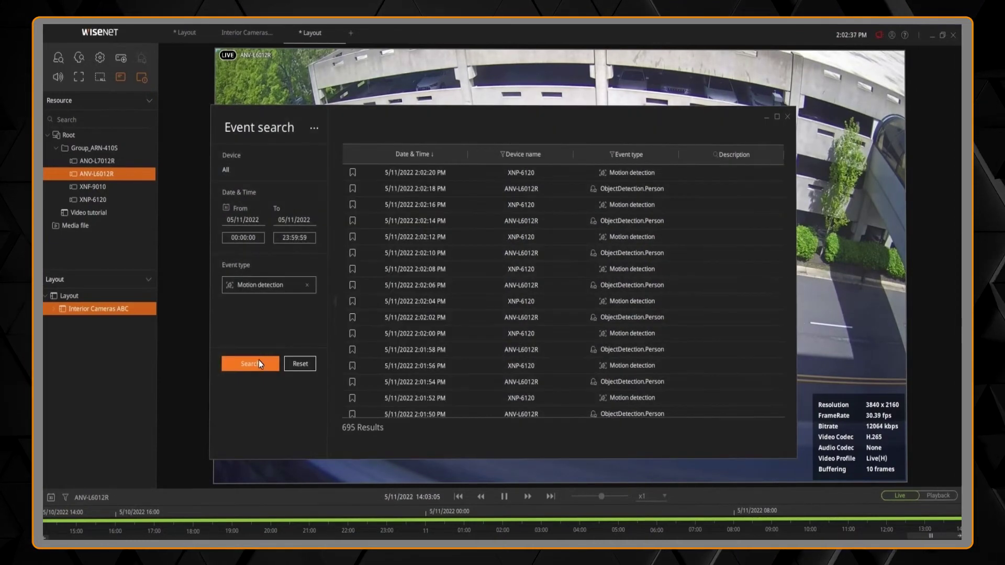
{"action": "left_click", "coordinate": [259, 361]}
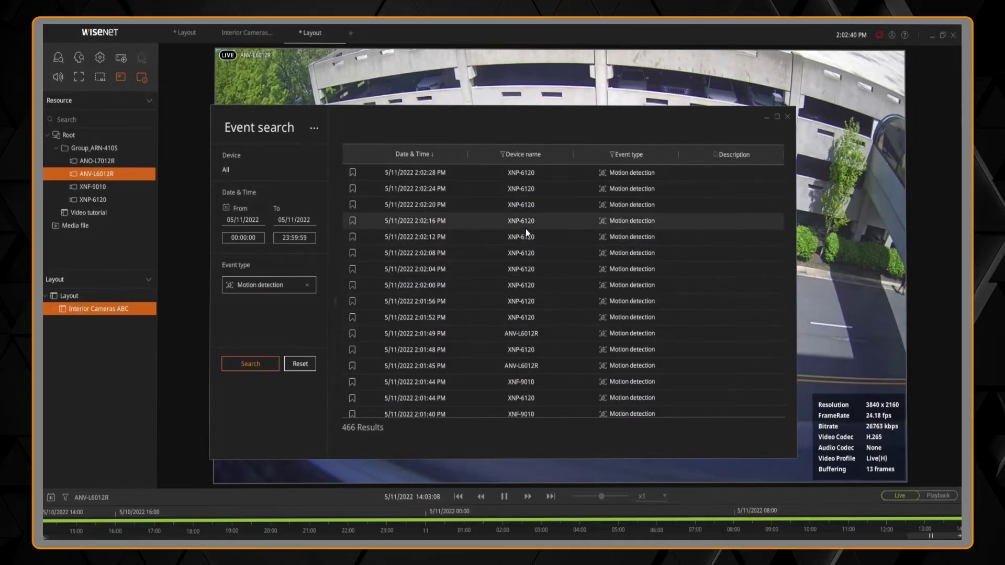
- Preview the 2:02:16 PM event, scrub its recording earlier, then close Event search
{"action": "left_click", "coordinate": [526, 229]}
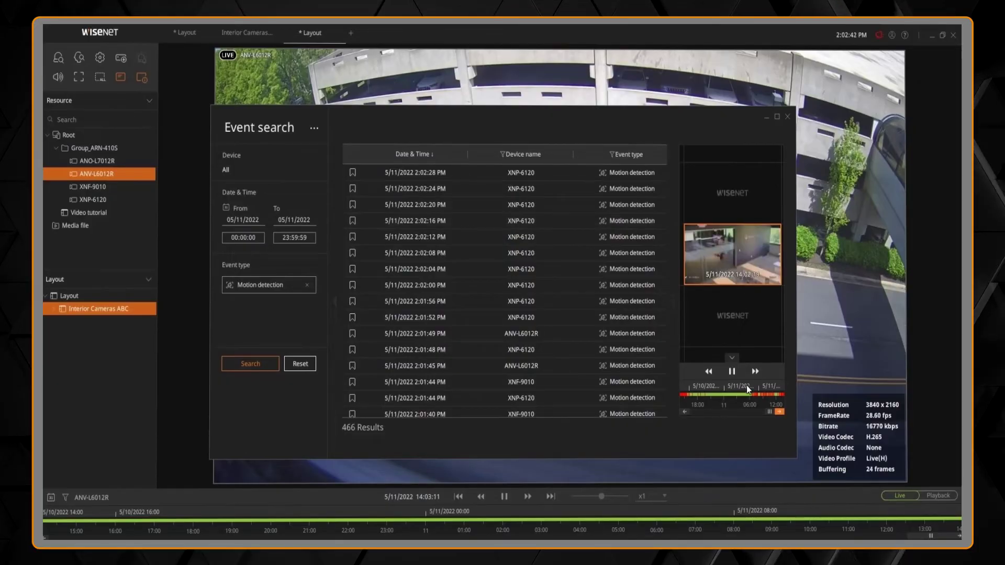
{"action": "mouse_move", "coordinate": [744, 395]}
{"action": "left_mouse_down"}
{"action": "mouse_move", "coordinate": [758, 395]}
{"action": "mouse_move", "coordinate": [697, 401]}
{"action": "left_mouse_up"}
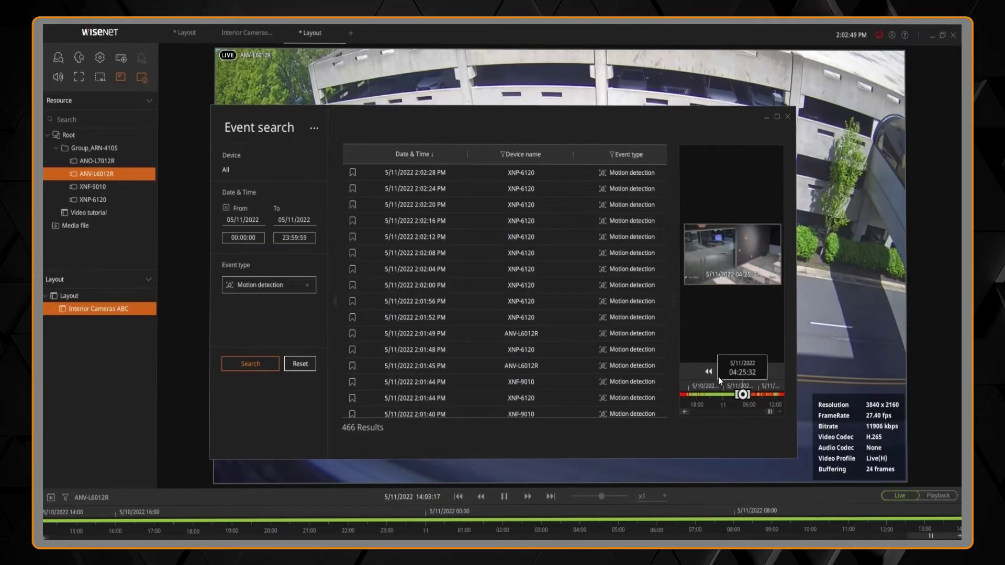
{"action": "left_click", "coordinate": [787, 116]}
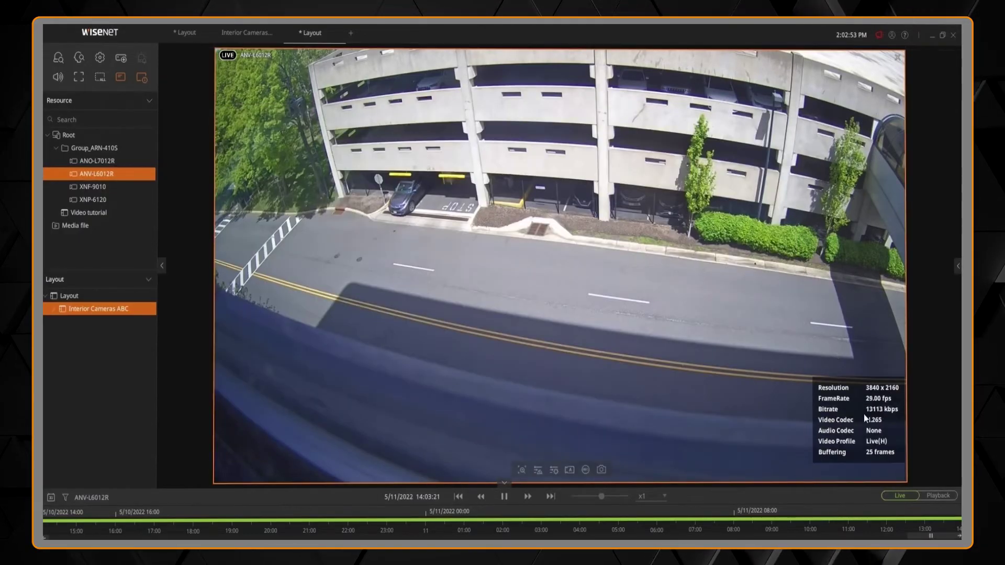
- Switch ANV-L6012R to playback and pause at 09:57:59 as the red car passes
{"action": "left_click", "coordinate": [929, 497]}
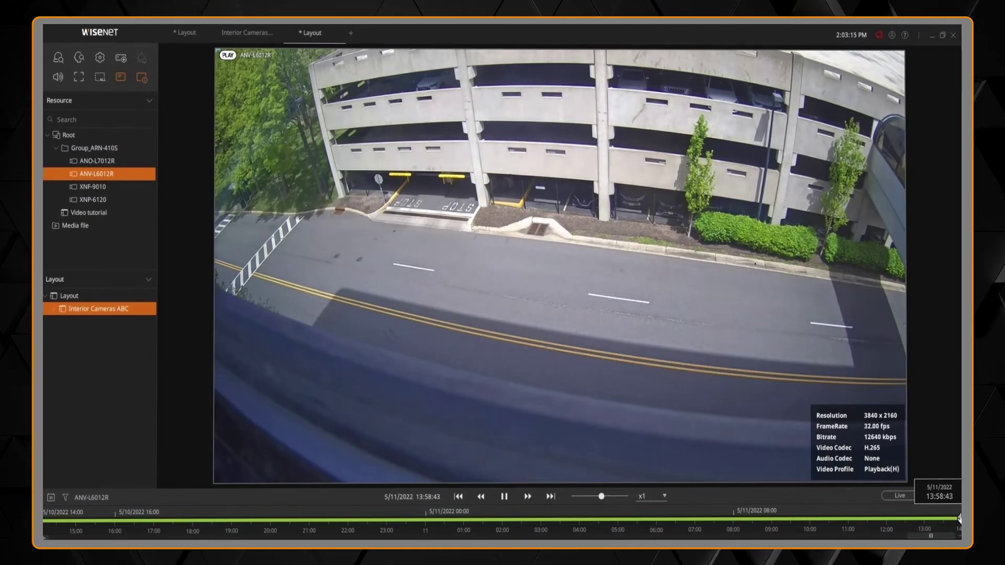
{"action": "left_click_drag", "start_coordinate": [961, 519], "coordinate": [679, 518]}
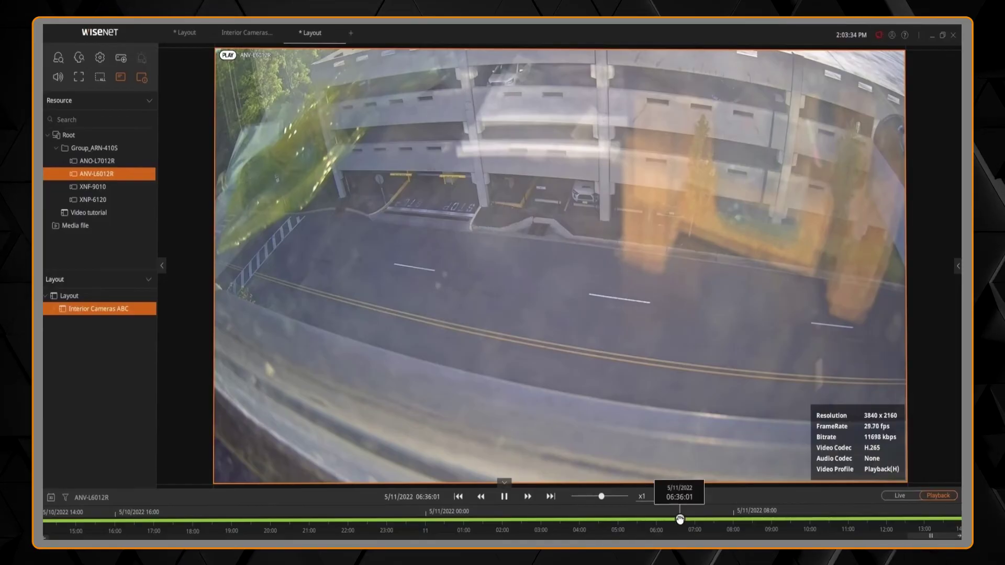
{"action": "left_click_drag", "start_coordinate": [679, 520], "coordinate": [813, 522]}
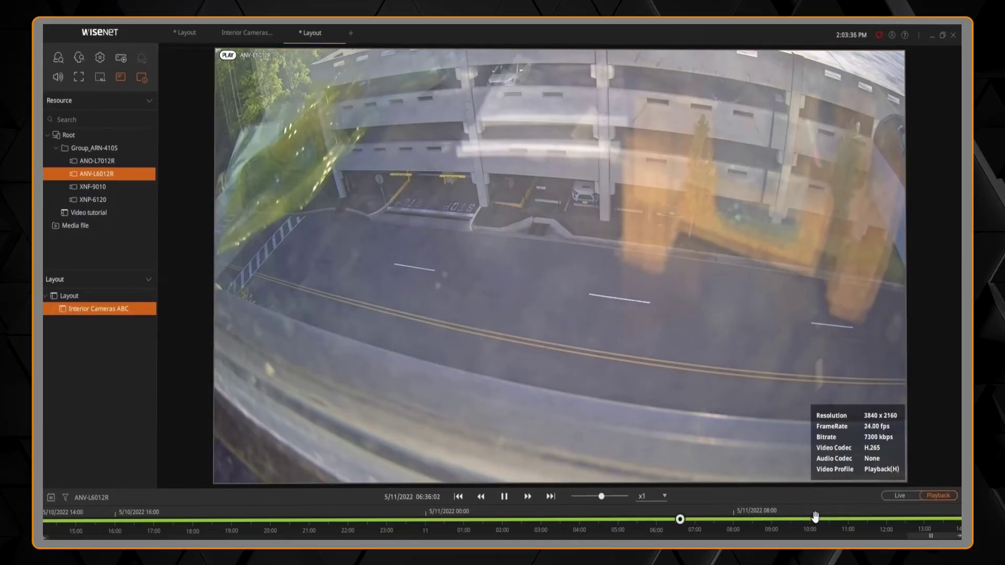
{"action": "left_click", "coordinate": [815, 518]}
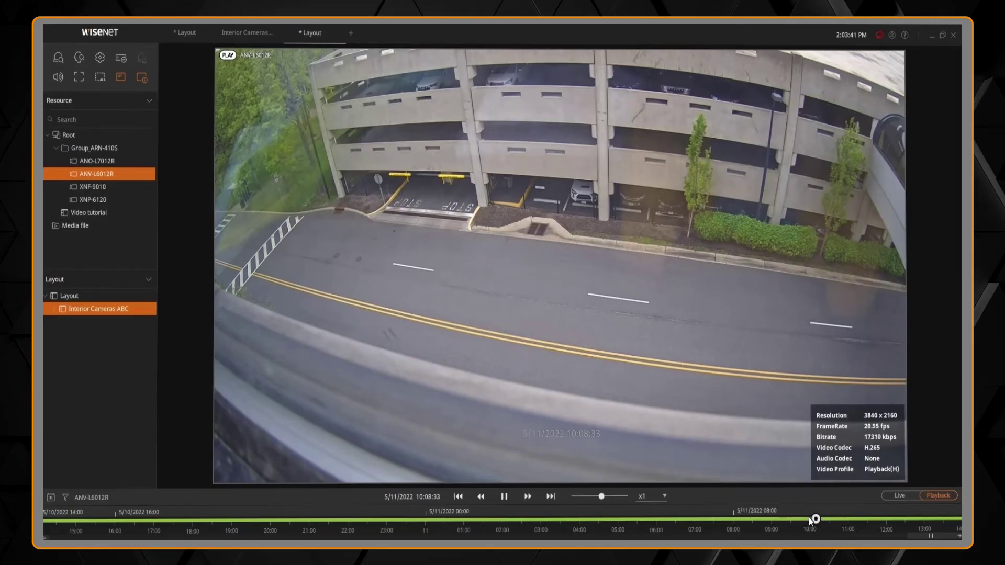
{"action": "left_click", "coordinate": [809, 519]}
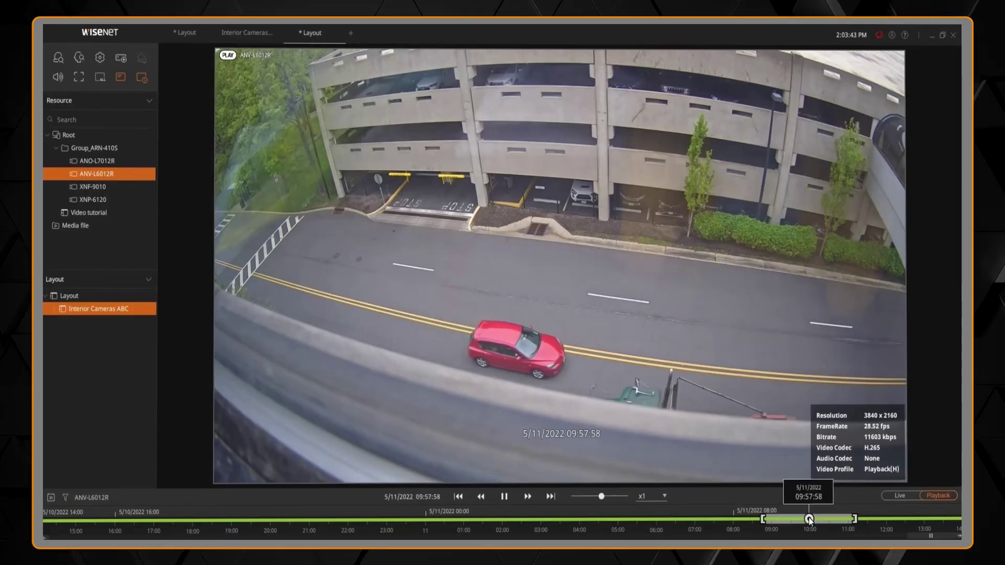
{"action": "key", "text": "space"}
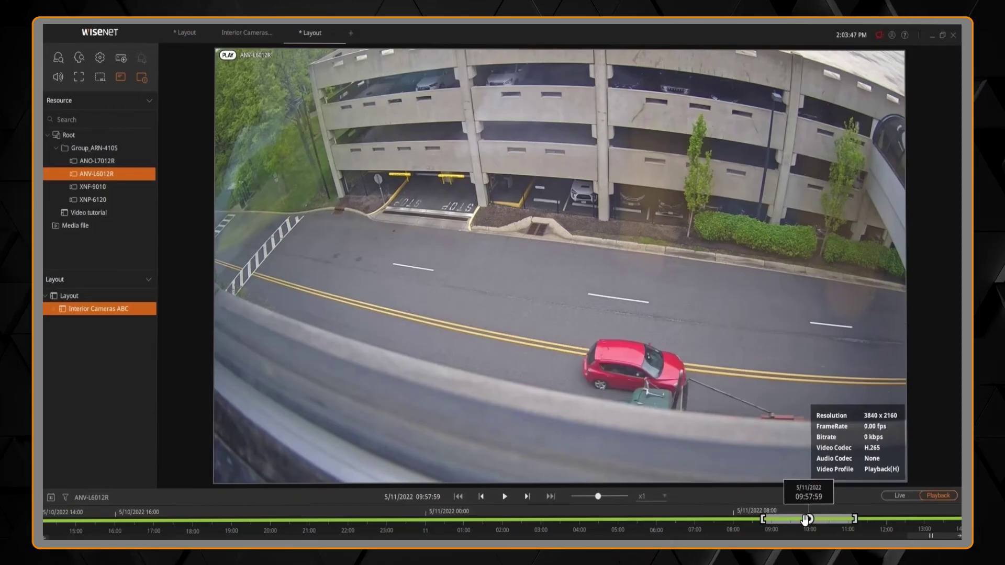
- Bookmark the 08:45:58–11:09:58 range on 05/11/2022 with the description 'Red Car'
{"action": "right_click", "coordinate": [778, 520]}
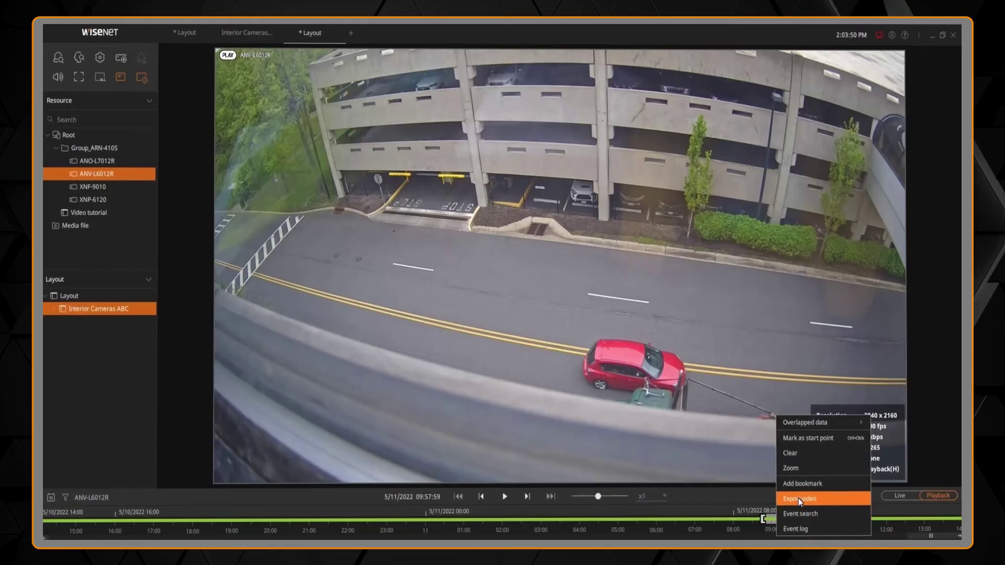
{"action": "left_click", "coordinate": [805, 480]}
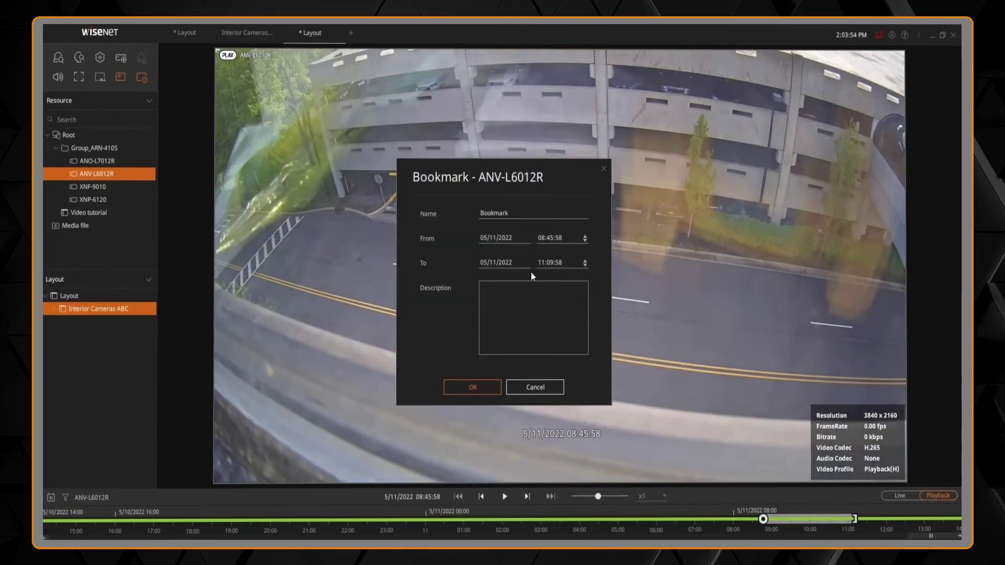
{"action": "left_click", "coordinate": [511, 307]}
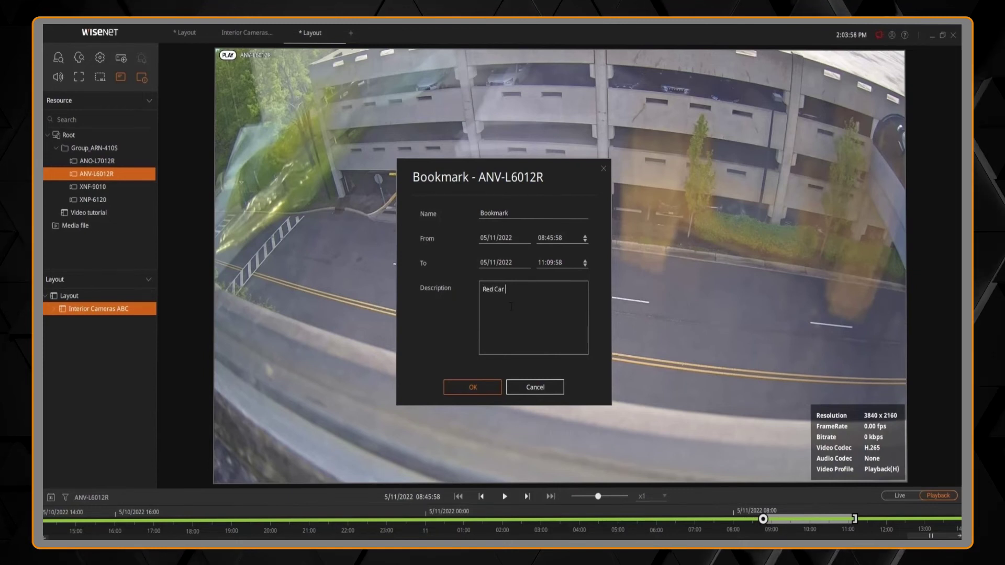
{"action": "left_click", "coordinate": [457, 388]}
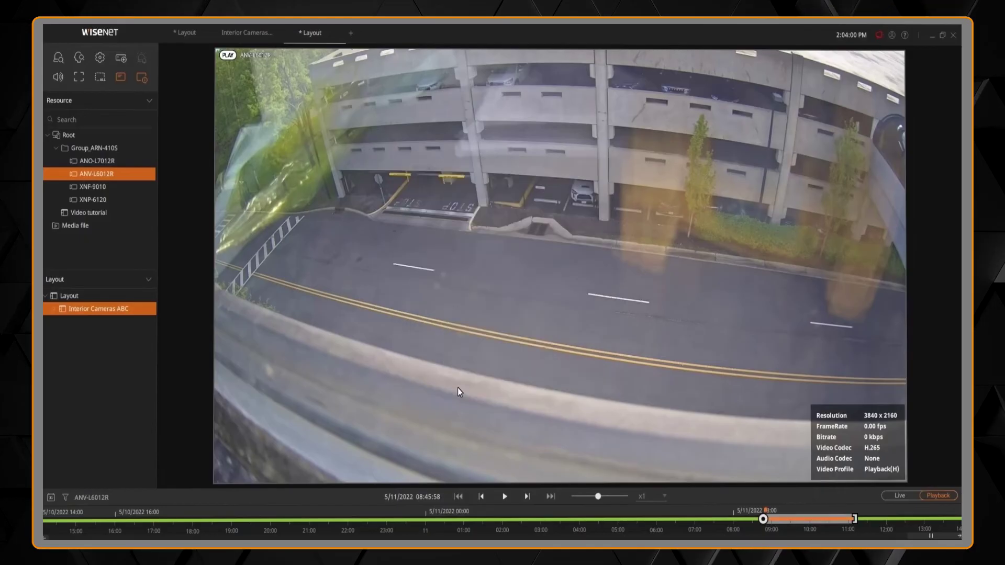
- Start exporting the bookmarked footage, entering the account password and keeping single-channel export
{"action": "right_click", "coordinate": [804, 520]}
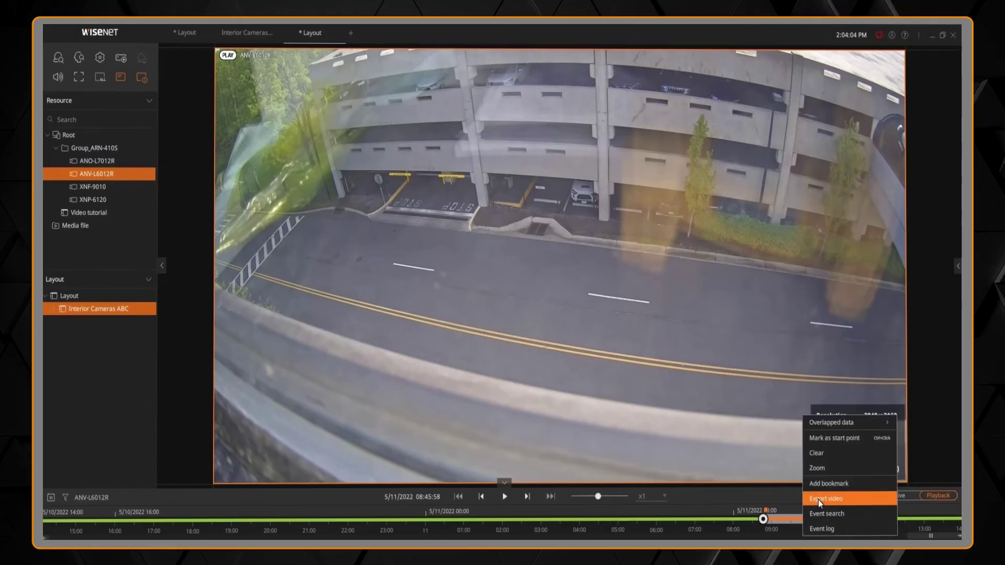
{"action": "left_click", "coordinate": [818, 500]}
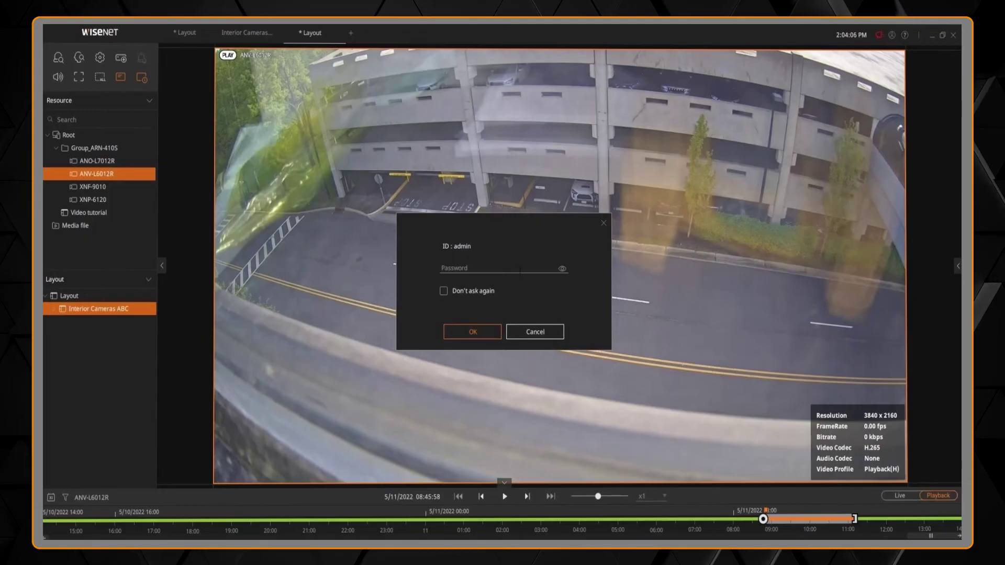
{"action": "type", "text": "******"}
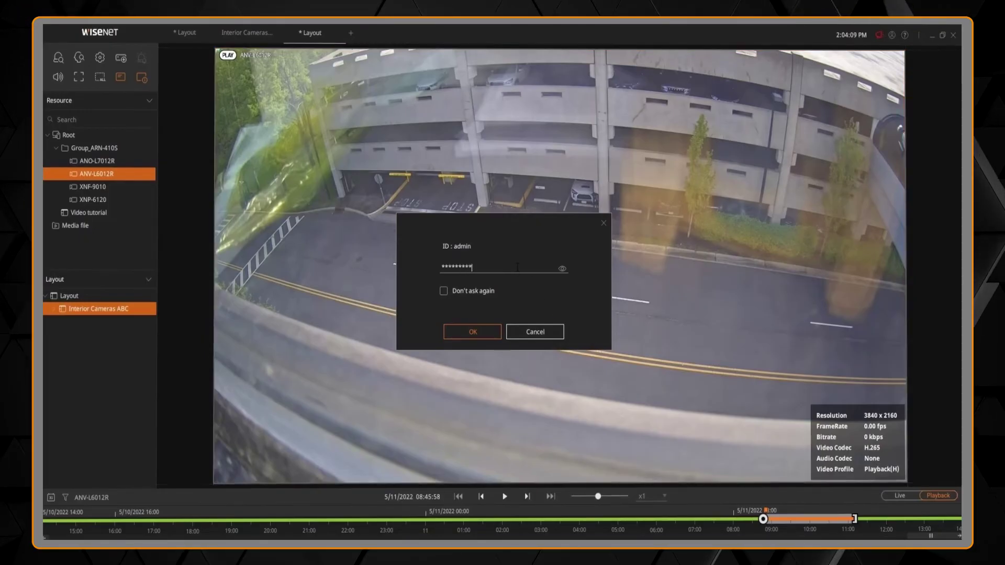
{"action": "key", "text": "Return"}
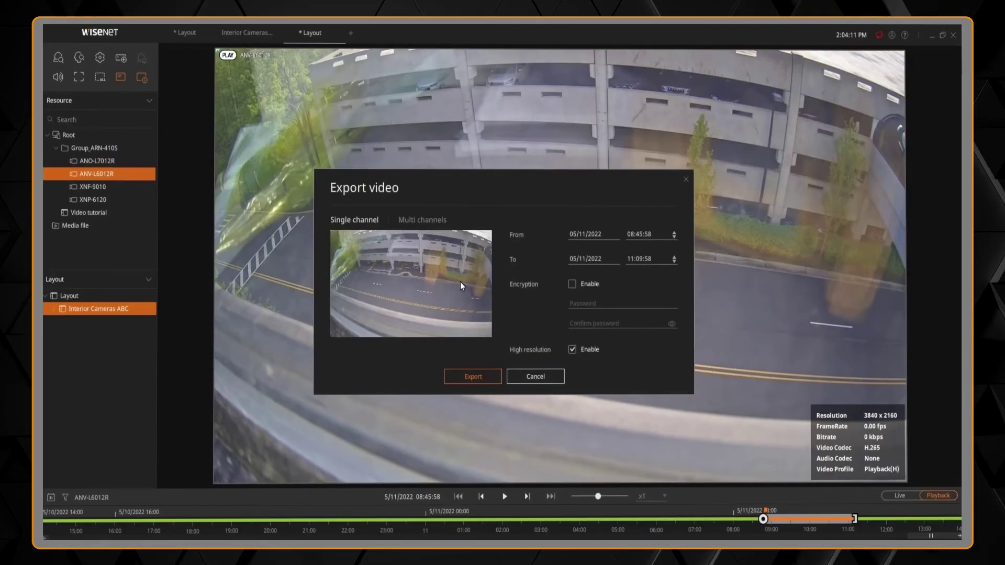
{"action": "left_click", "coordinate": [412, 224]}
{"action": "left_click", "coordinate": [369, 223]}
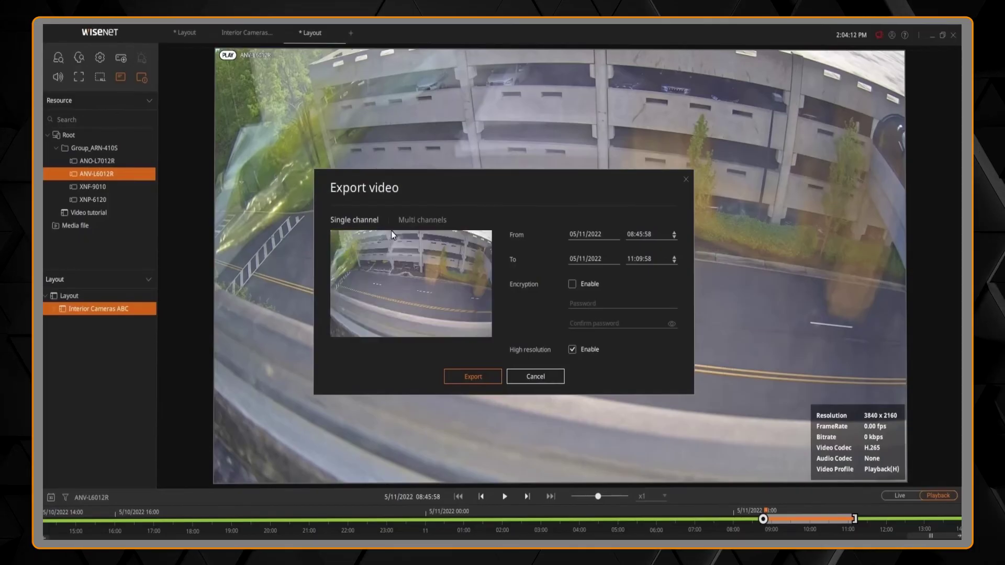
- Enable encryption on the export and enter and confirm an export password
{"action": "left_click", "coordinate": [572, 285]}
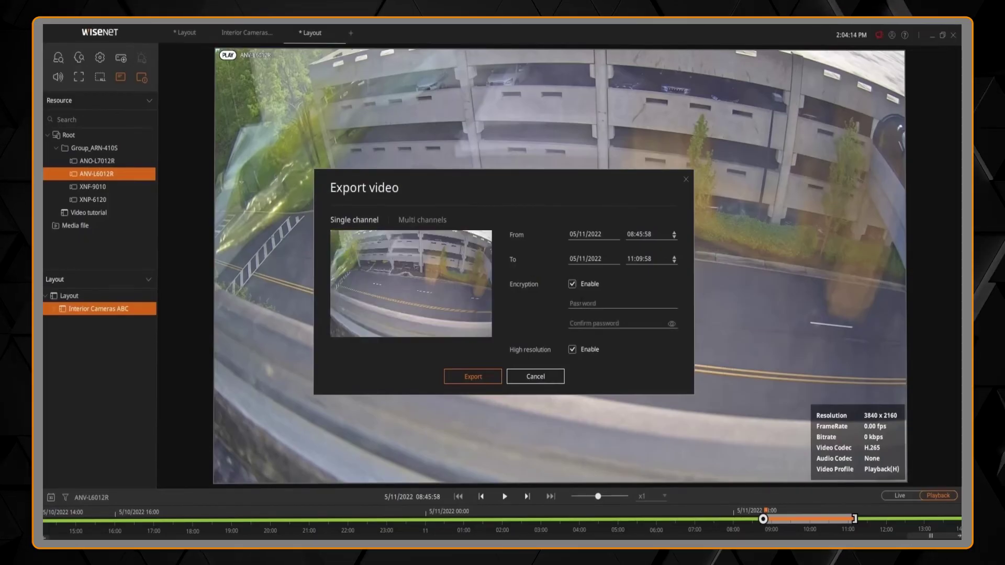
{"action": "type", "text": "****"}
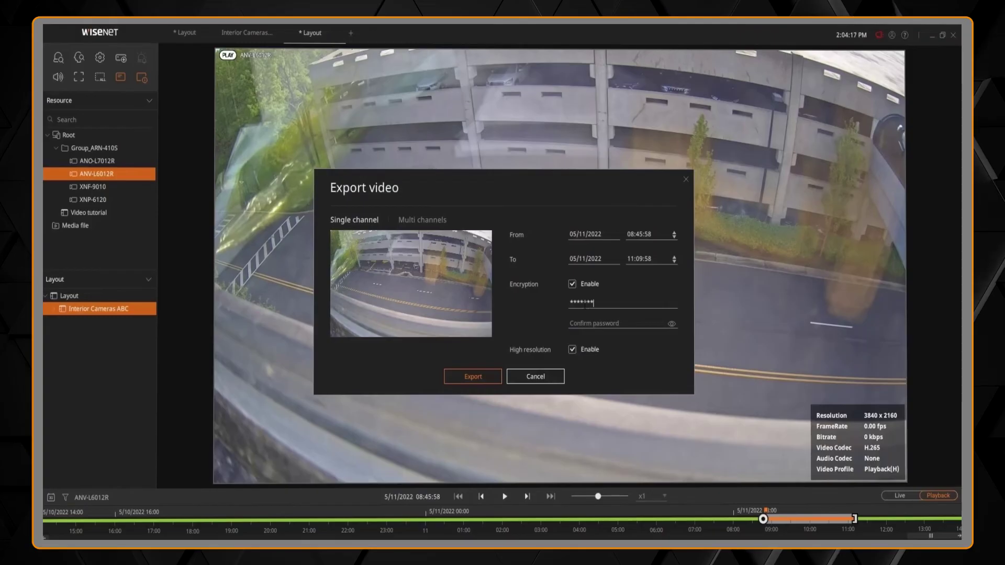
{"action": "type", "text": "*******"}
{"action": "key", "text": "Tab"}
{"action": "type", "text": "******"}
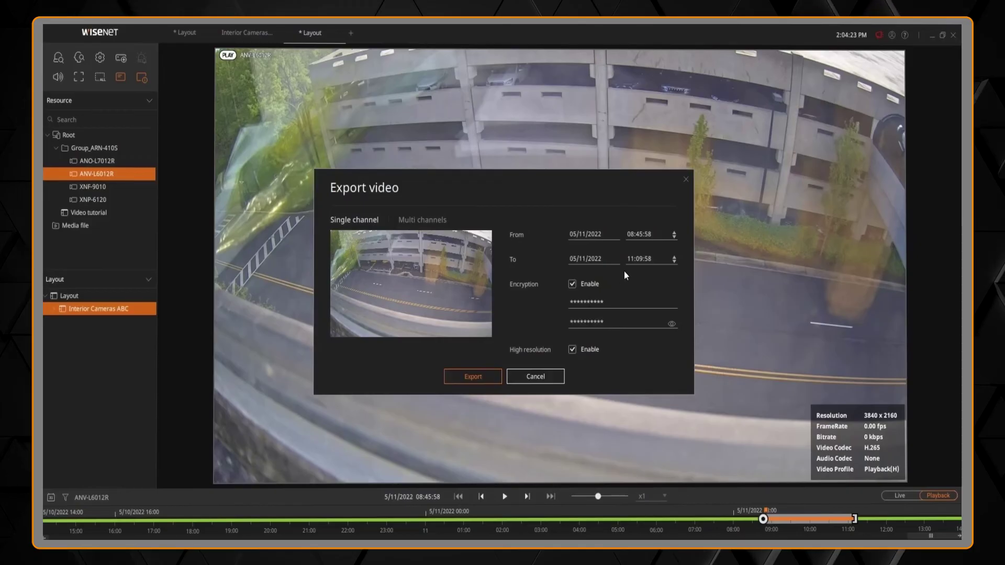
- Set the export end time to 09:00:00 and accept the export settings
{"action": "type", "text": "9"}
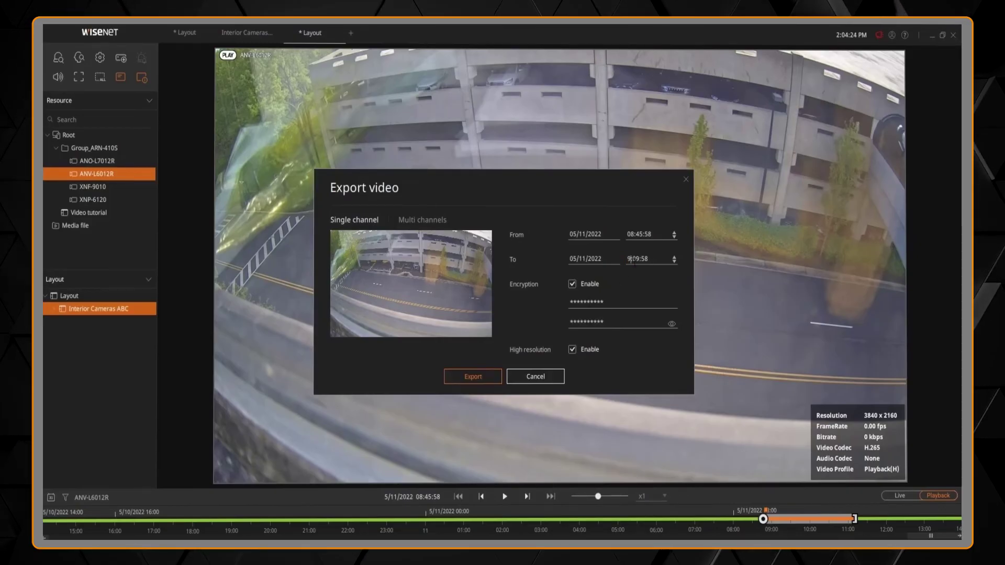
{"action": "key", "text": "BackSpace"}
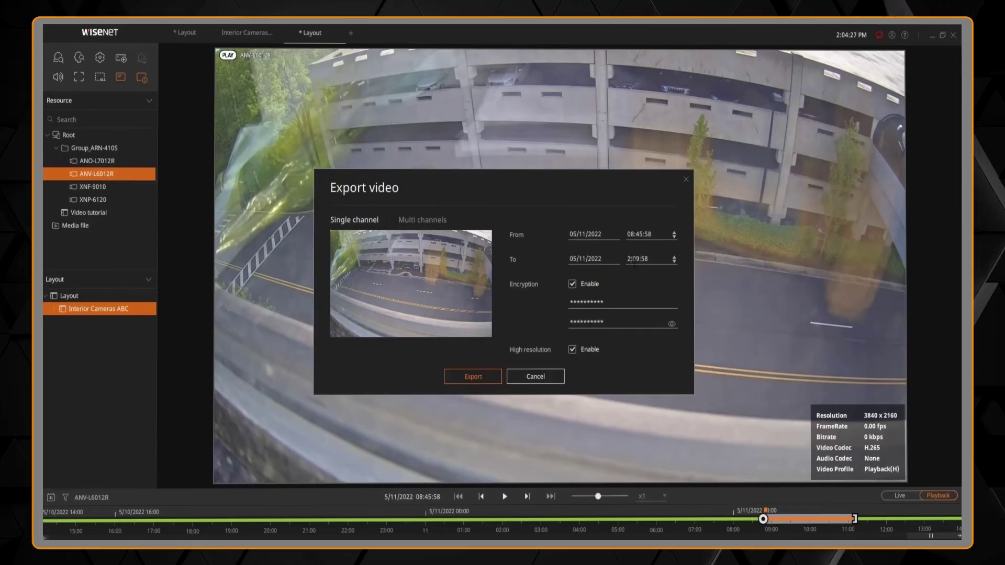
{"action": "type", "text": "9"}
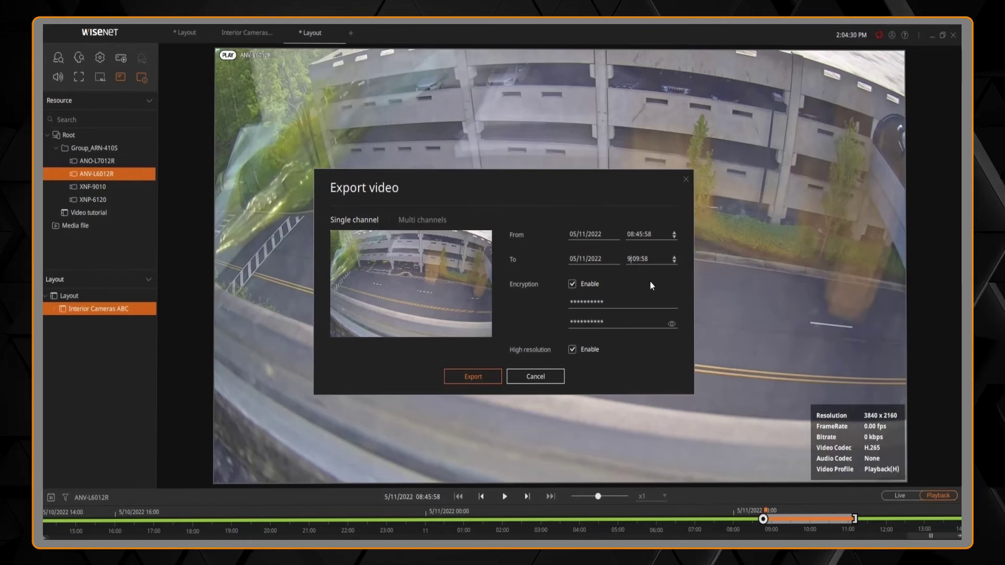
{"action": "left_click", "coordinate": [639, 259]}
{"action": "type", "text": "0"}
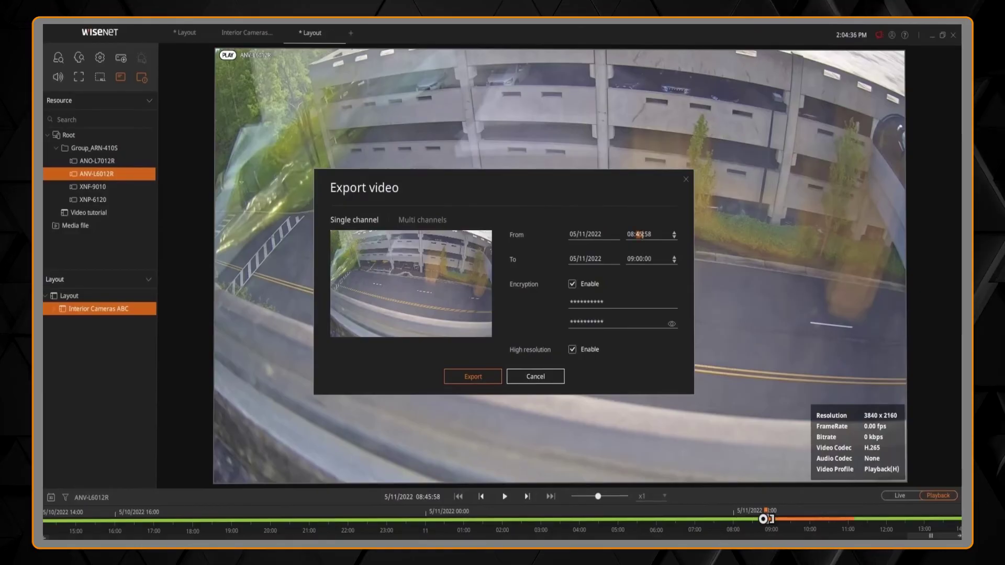
{"action": "type", "text": "0:"}
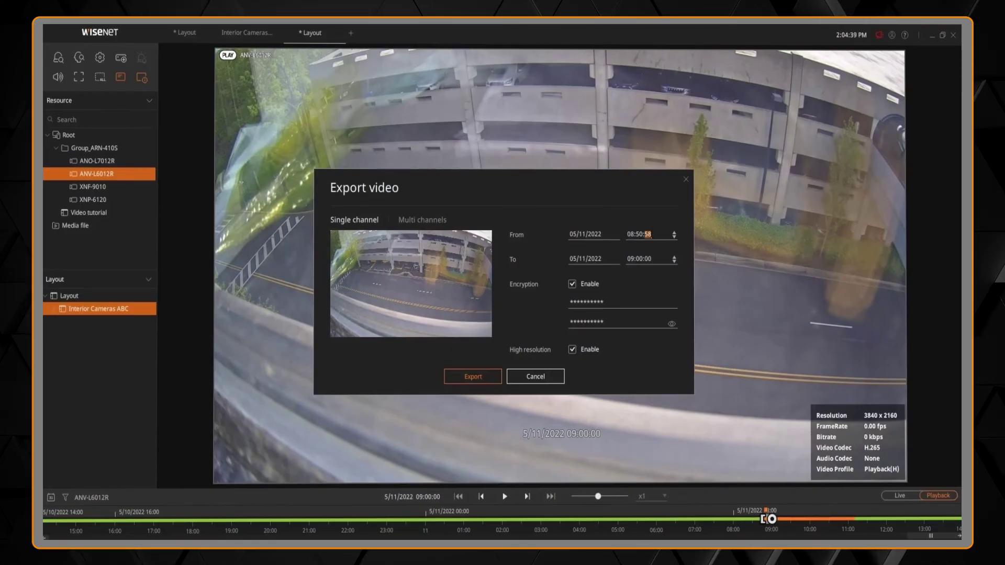
{"action": "type", "text": "00"}
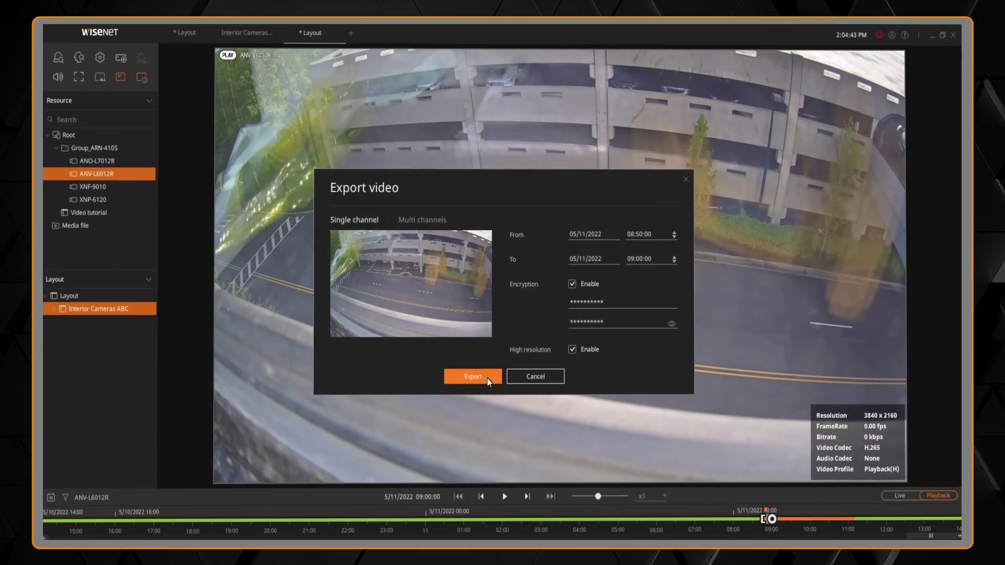
{"action": "left_click", "coordinate": [487, 380]}
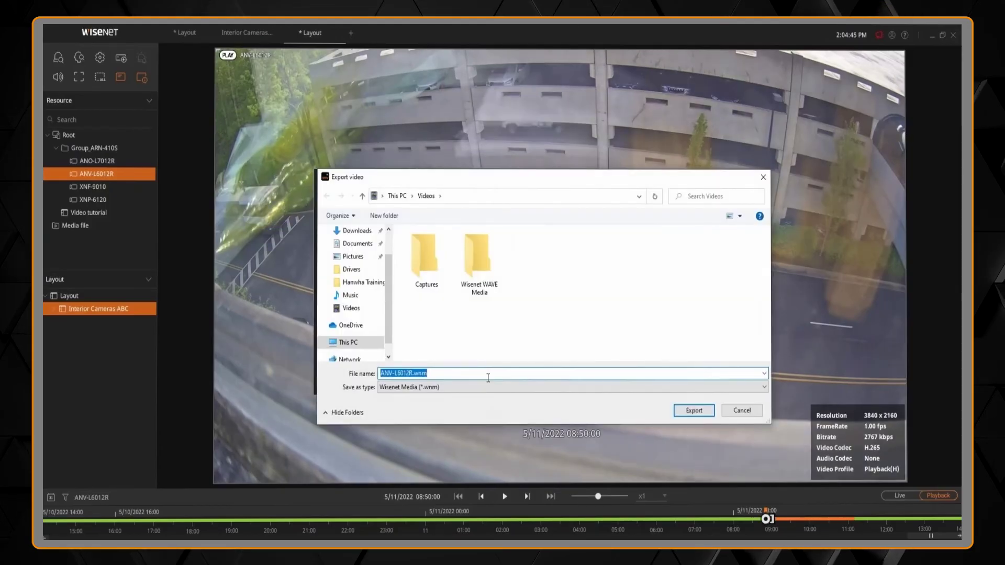
- Save the clip as ANV-L6012R.wnm in Videos with the Wisenet Media (*.wnm) file type
{"action": "left_click", "coordinate": [478, 390]}
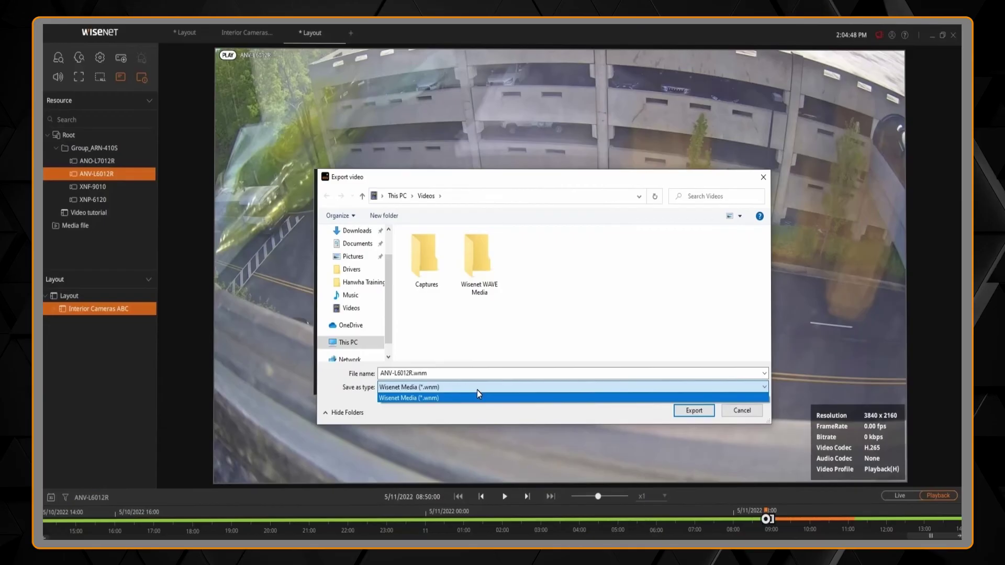
{"action": "left_click", "coordinate": [477, 391]}
{"action": "left_click", "coordinate": [692, 411]}
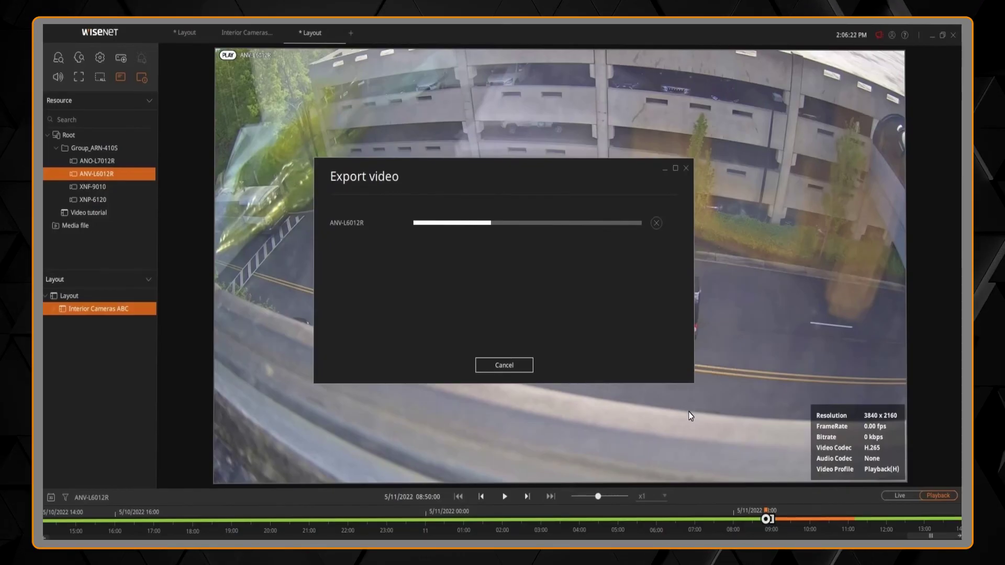
- Dismiss the export progress window and jump the timeline to 4/28/2022 via the calendar
{"action": "left_click", "coordinate": [497, 367]}
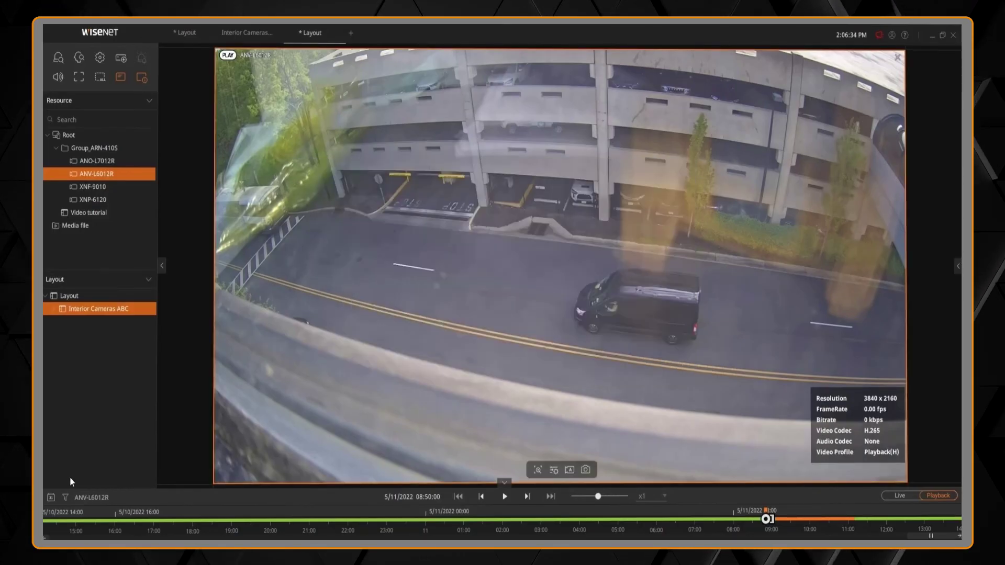
{"action": "left_click", "coordinate": [52, 497]}
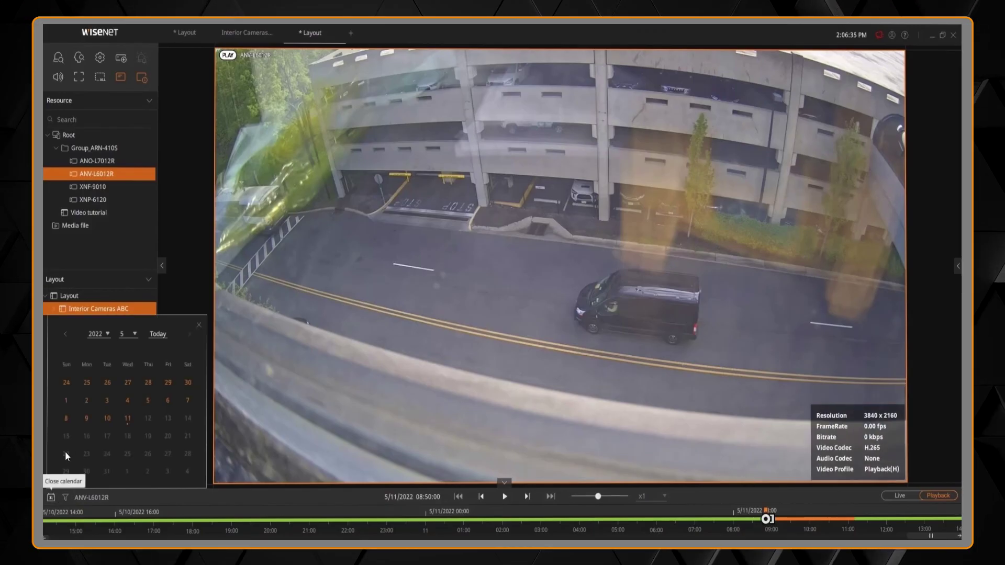
{"action": "left_click", "coordinate": [66, 335]}
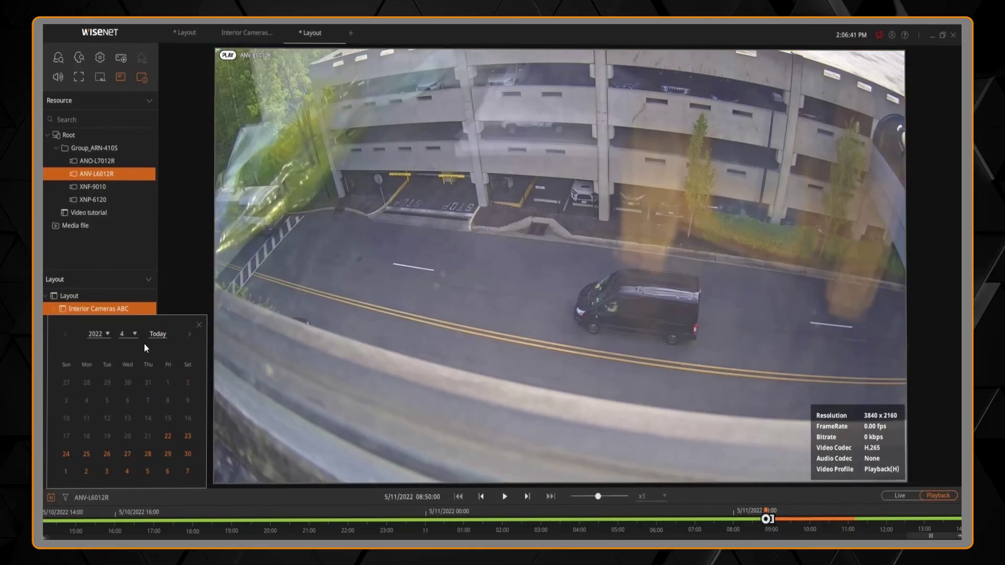
{"action": "left_click", "coordinate": [152, 452]}
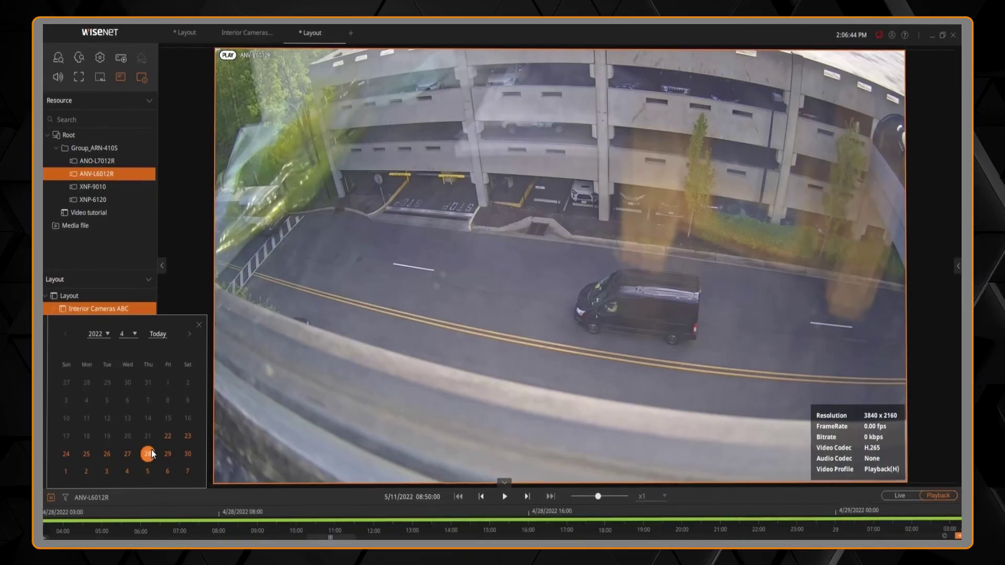
- Open the timeline Filter dialog with all event types checked and Play filtered section off
{"action": "left_click", "coordinate": [64, 497]}
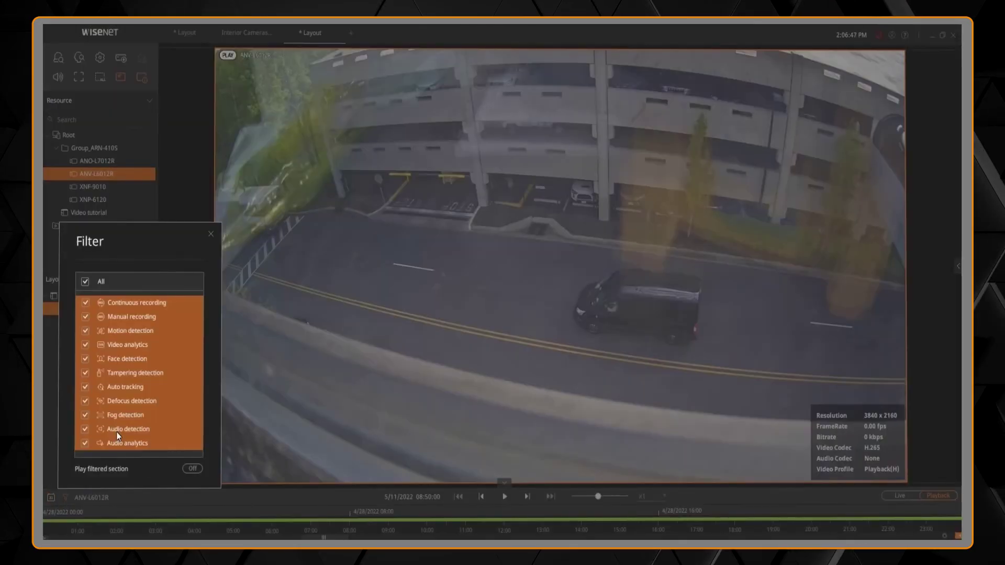